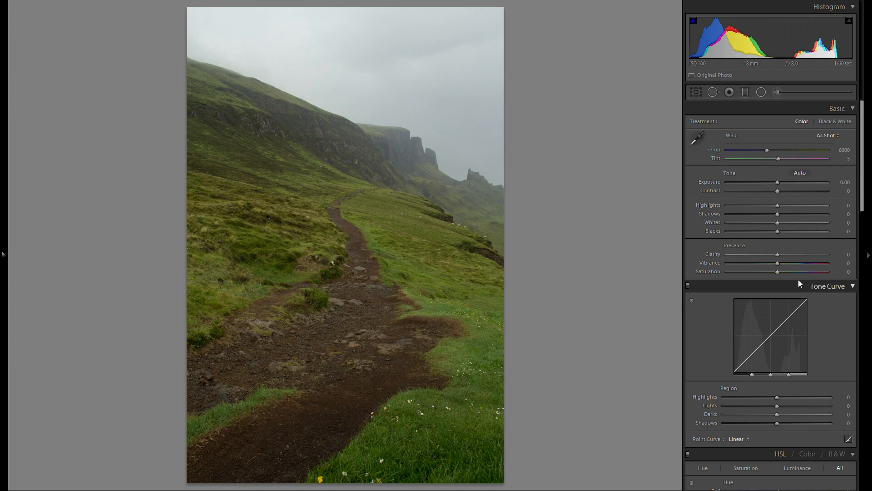
Lower the hillside photo's Exposure to −0.61 in the Basic adjustments
scroll(798, 280, down, 8)
scroll(807, 283, down, 6)
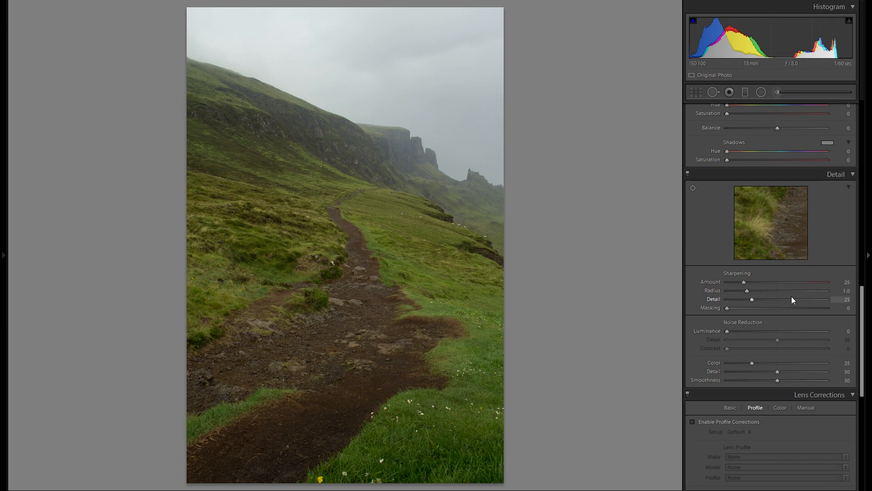
scroll(792, 296, down, 5)
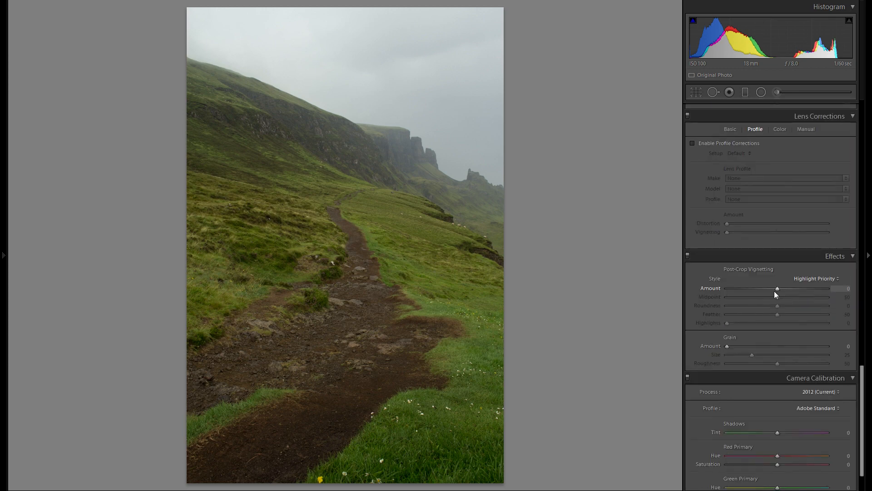
scroll(777, 293, up, 2)
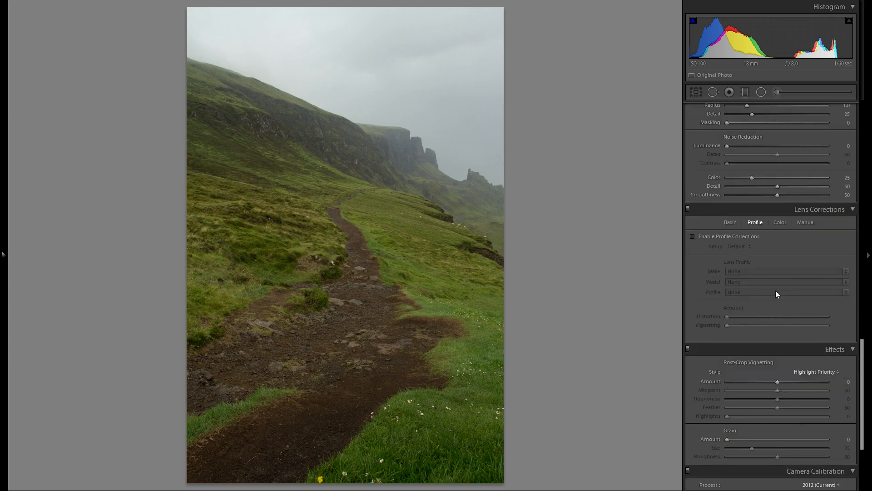
scroll(763, 277, up, 2)
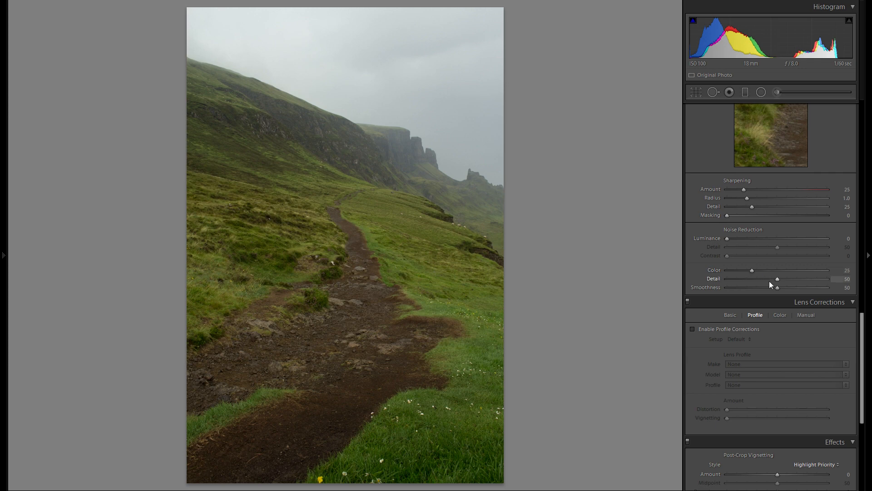
scroll(793, 254, up, 8)
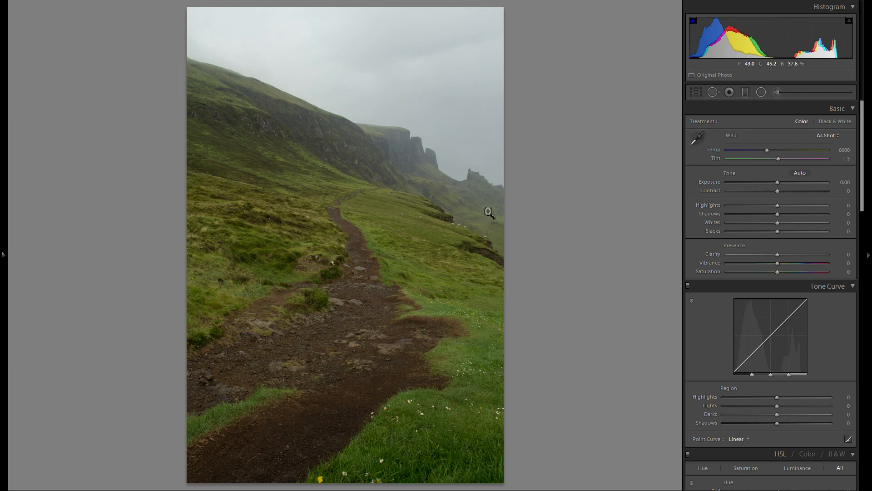
drag(776, 183, 771, 182)
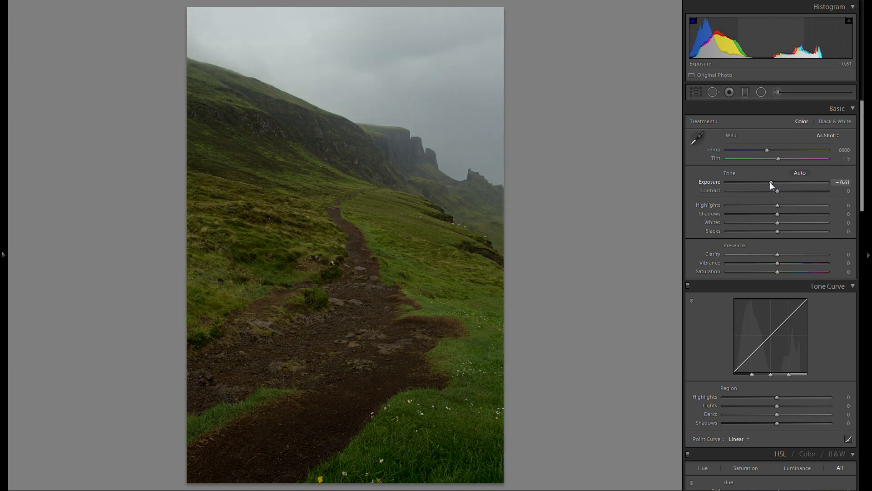
Try Highlights at −100 and Shadows at +100, and reset both to 0
drag(784, 203, 642, 203)
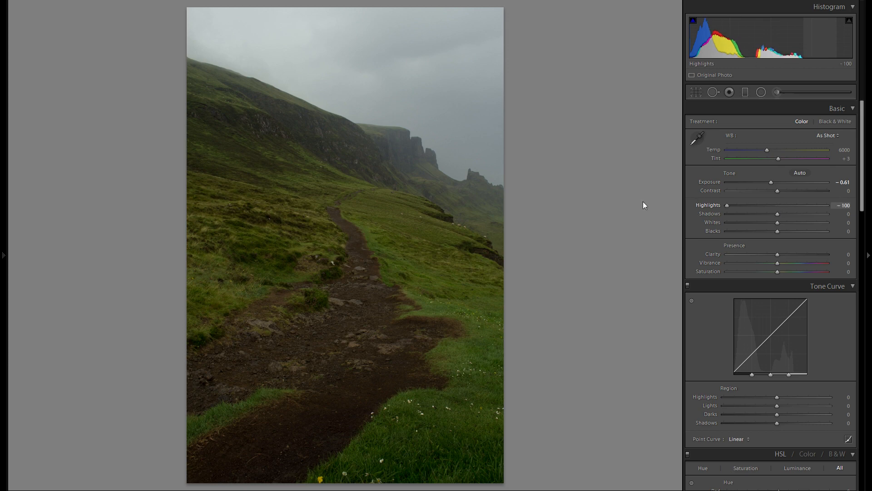
drag(781, 214, 836, 215)
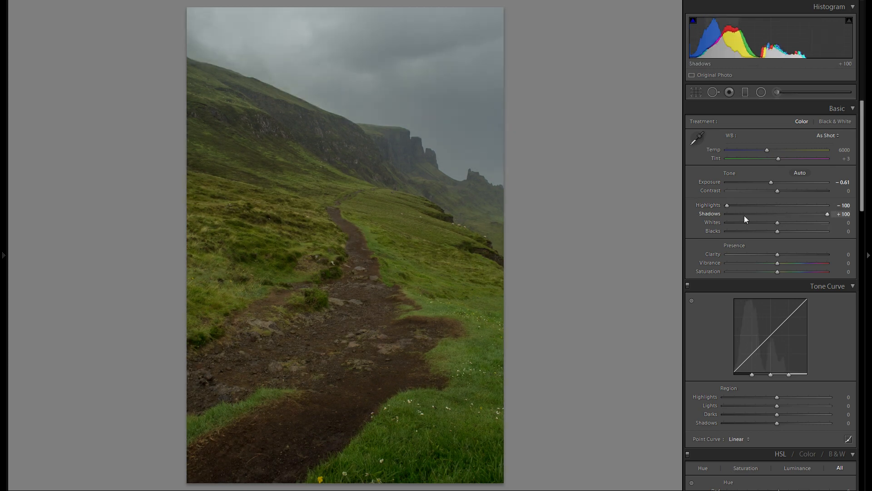
double_click(717, 213)
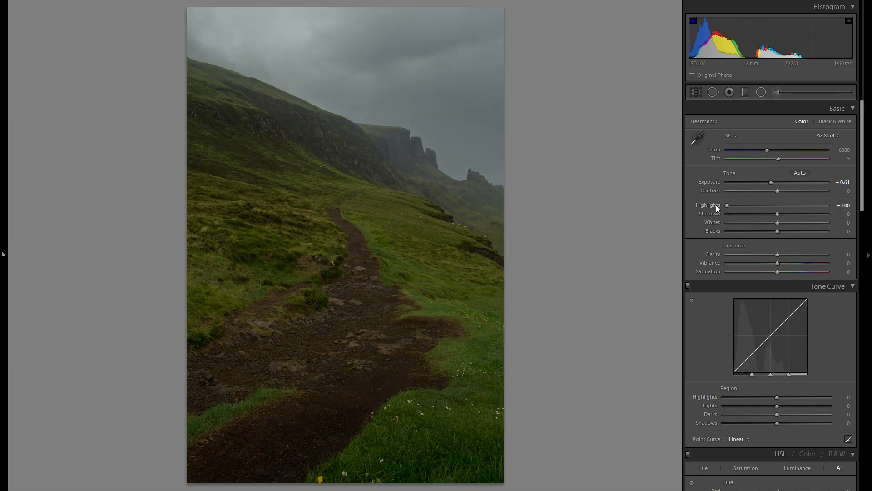
double_click(716, 205)
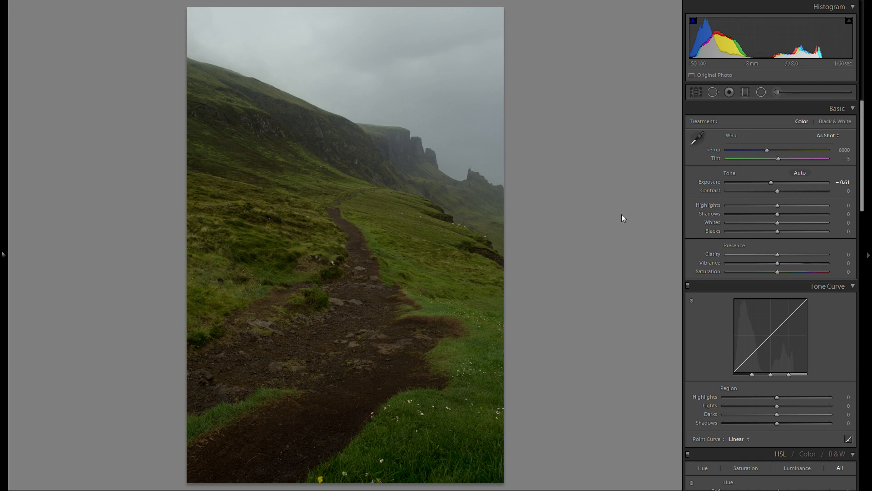
mouse_move(779, 205)
mouse_down()
mouse_move(753, 206)
mouse_move(775, 204)
mouse_up()
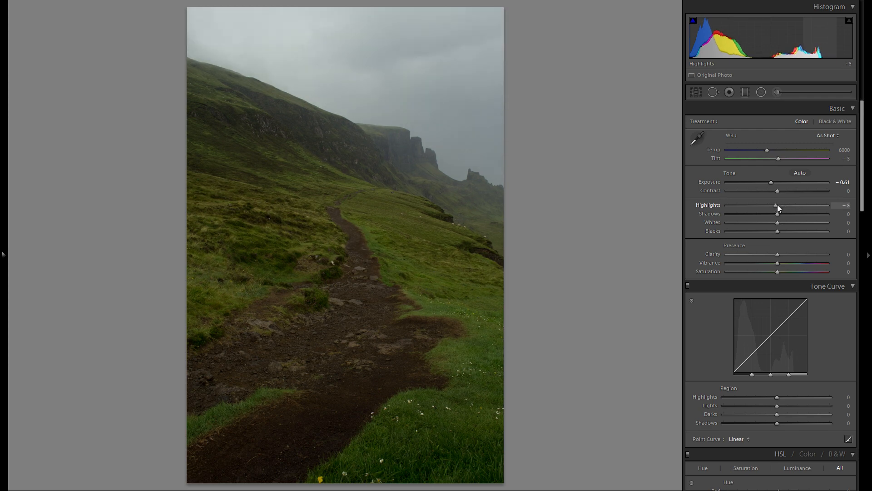
double_click(716, 205)
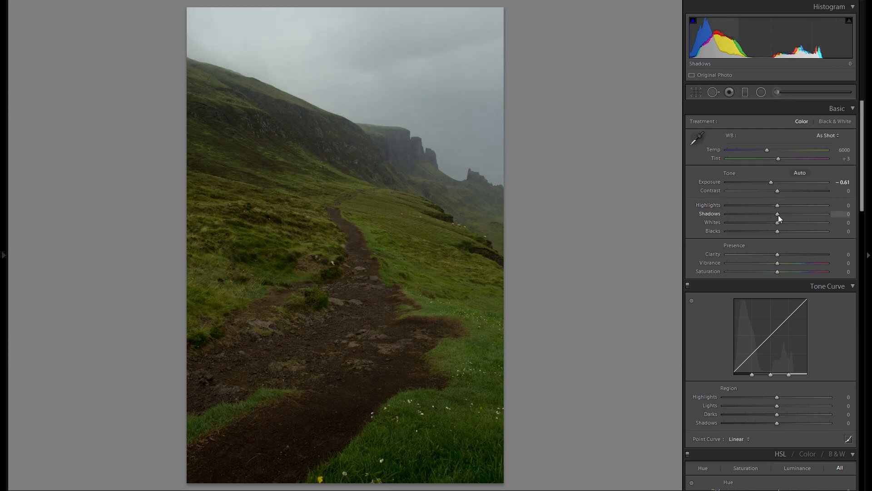
Adjust the photo's basic tone values to Shadows +18, Contrast +39 and Whites +38
drag(778, 218, 815, 190)
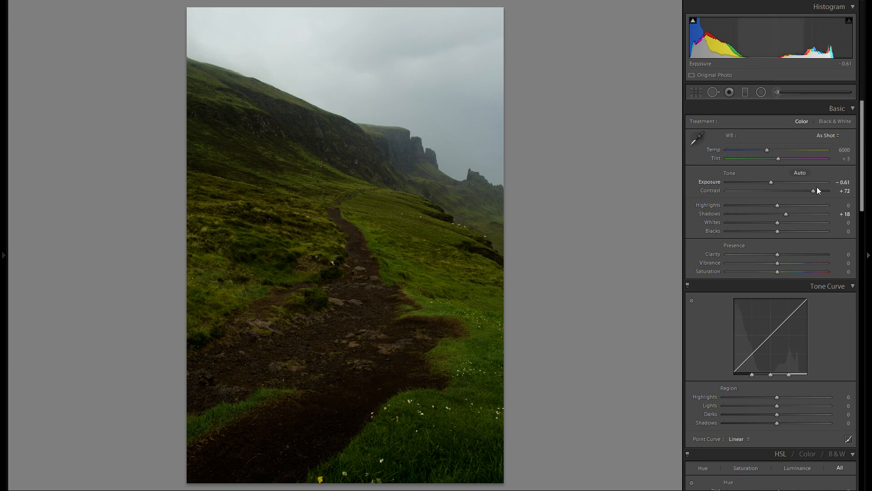
mouse_move(812, 191)
mouse_down()
mouse_move(781, 191)
mouse_move(797, 191)
mouse_up()
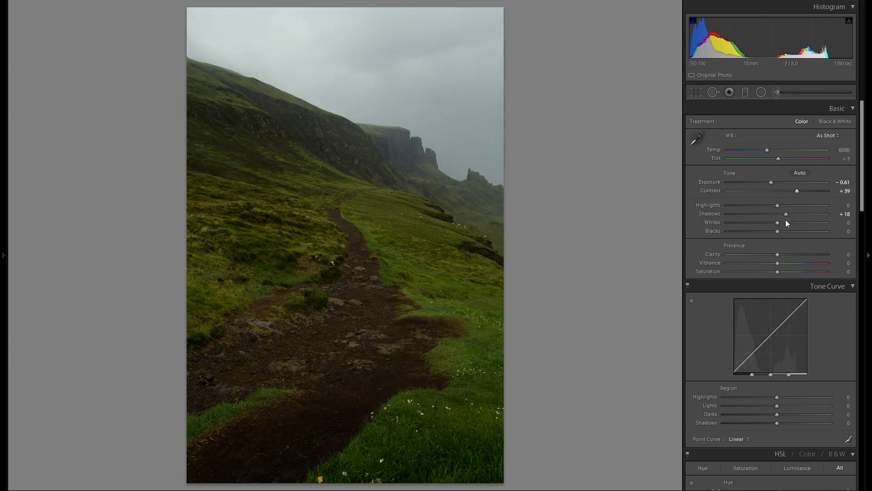
drag(779, 222, 798, 225)
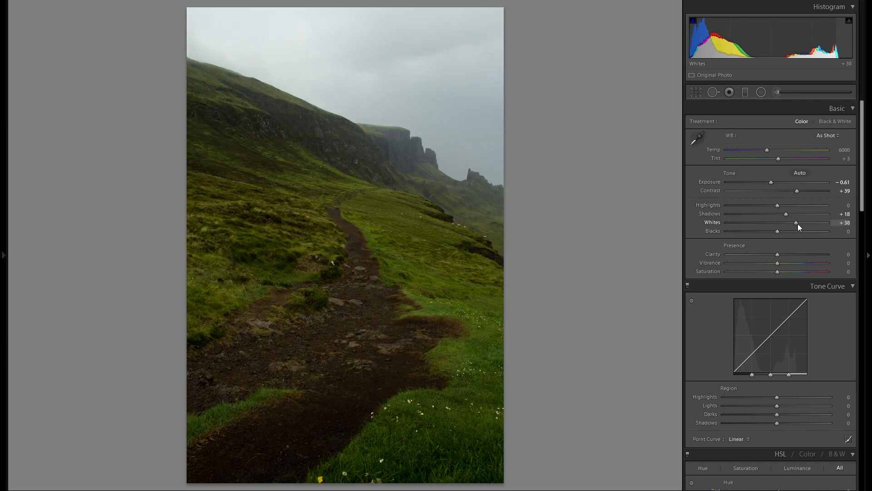
Try Blacks at −44 and at +55, and reset it to 0
drag(779, 232, 755, 233)
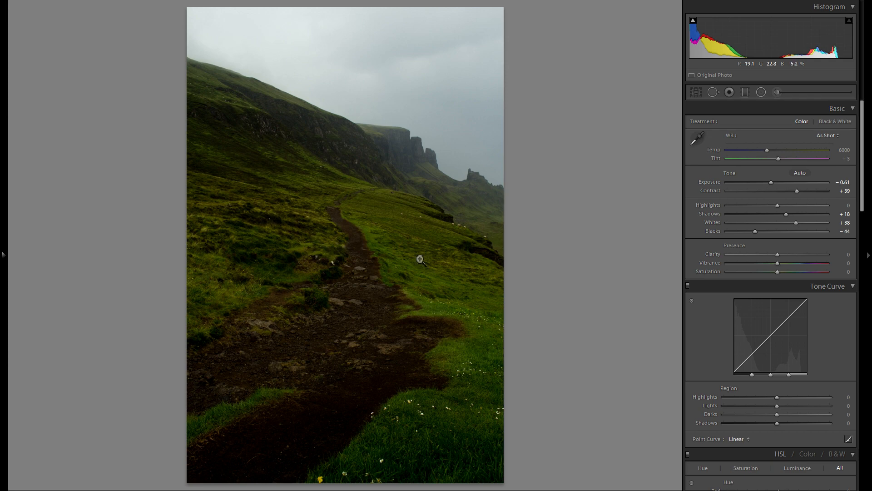
drag(755, 231, 804, 234)
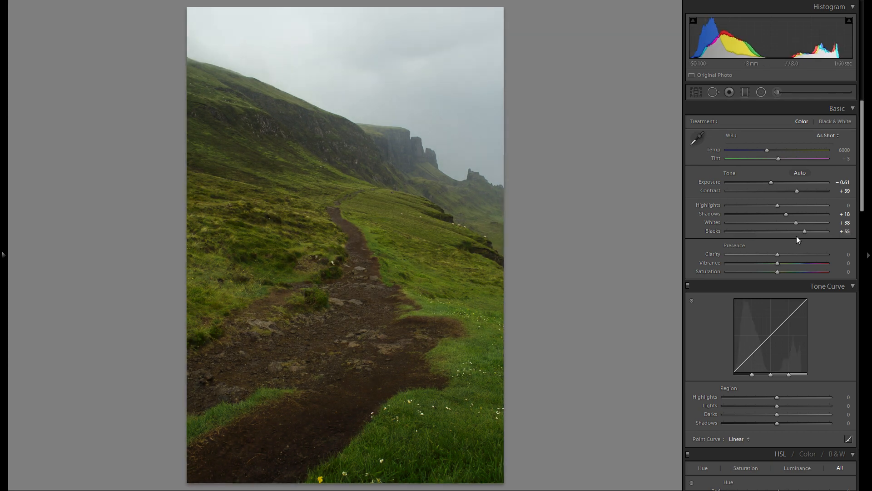
double_click(713, 230)
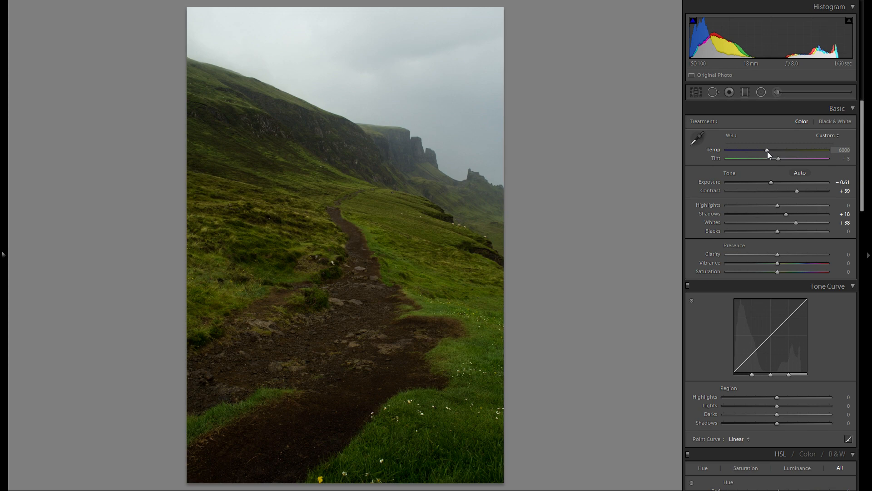
Cool the photo's white balance to a Temp of 5394 and reset Tint to its original value
drag(767, 151, 763, 149)
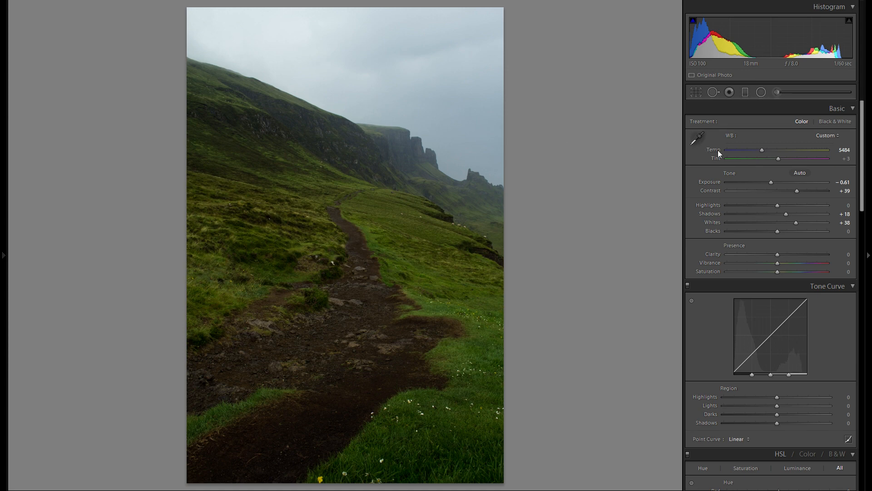
drag(764, 150, 782, 151)
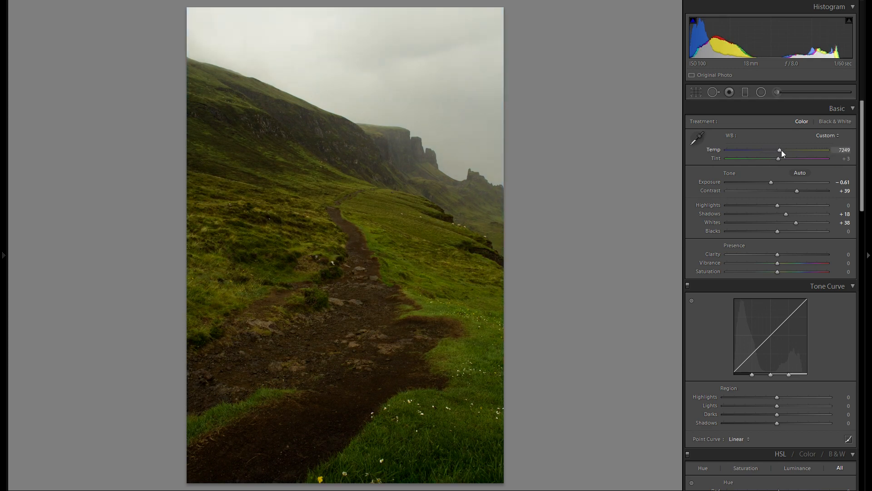
drag(782, 150, 760, 151)
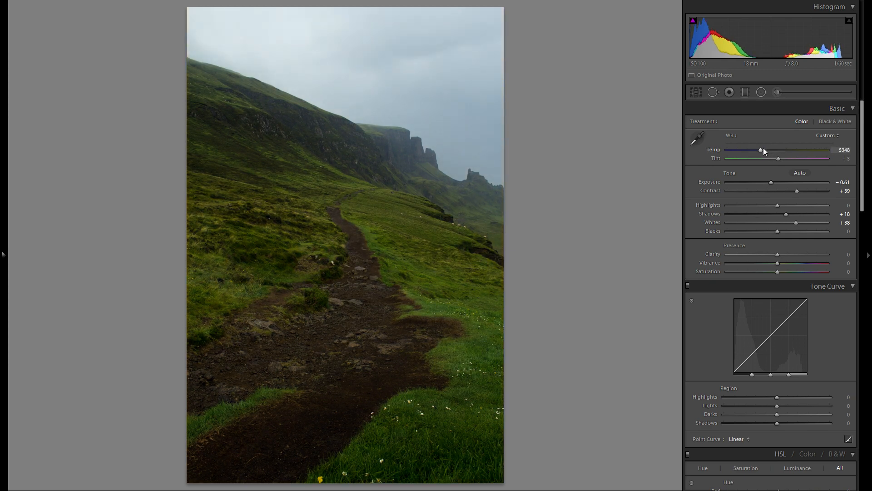
drag(762, 148, 764, 149)
mouse_move(779, 159)
mouse_down()
mouse_move(768, 157)
mouse_move(780, 159)
mouse_up()
double_click(718, 158)
Raise the photo's Clarity to +26
mouse_move(781, 255)
mouse_down()
mouse_move(795, 256)
mouse_move(757, 255)
mouse_move(826, 258)
mouse_move(787, 257)
mouse_up()
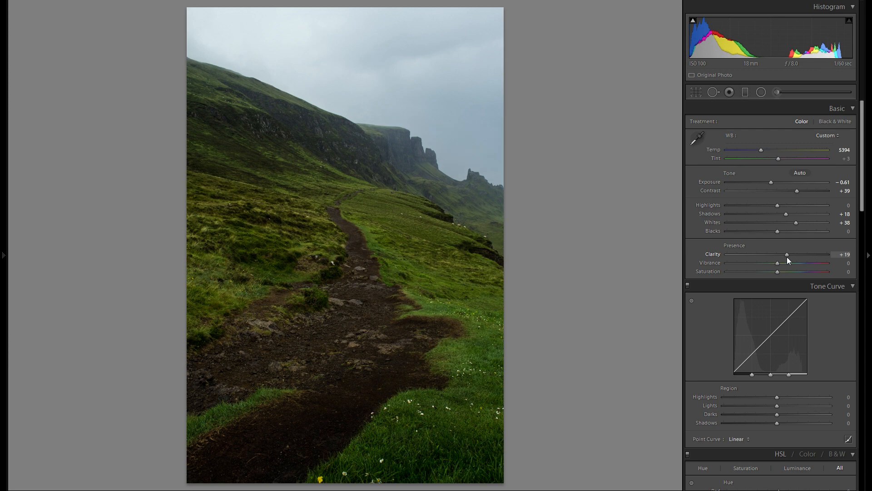
drag(789, 256, 790, 256)
drag(792, 254, 792, 253)
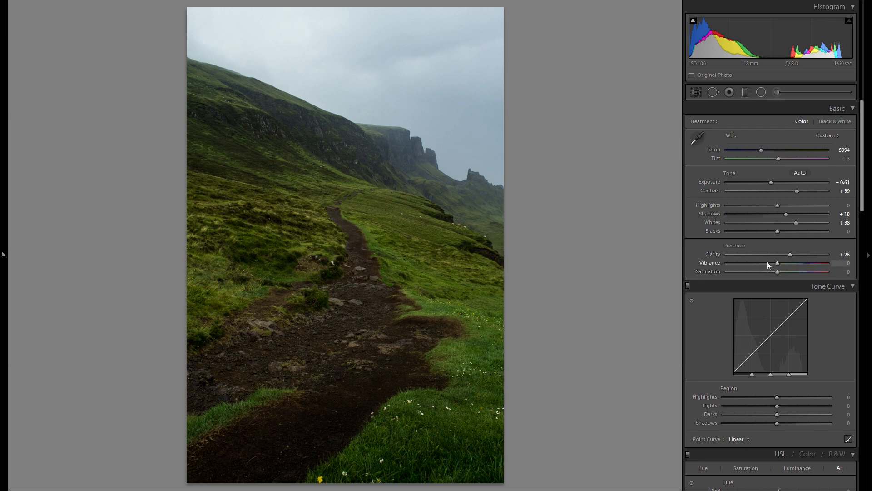
Try Vibrance at −62 and Saturation at +66, resetting each to 0
drag(781, 260, 754, 268)
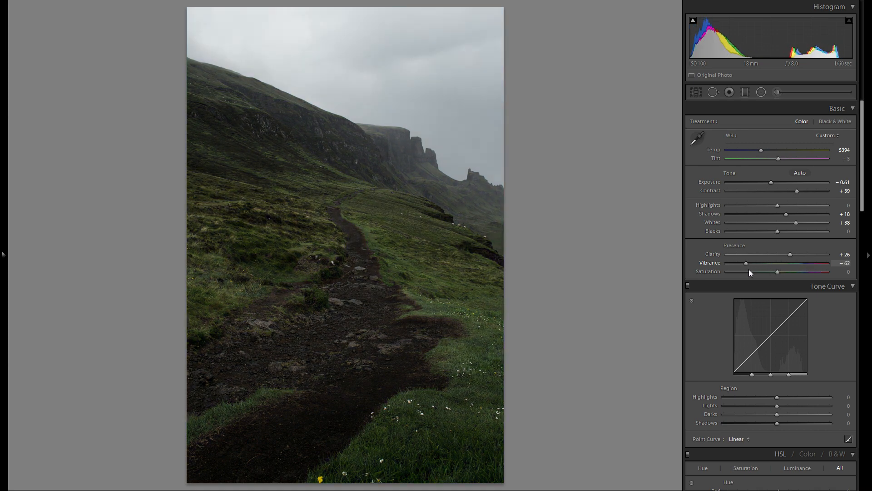
double_click(716, 264)
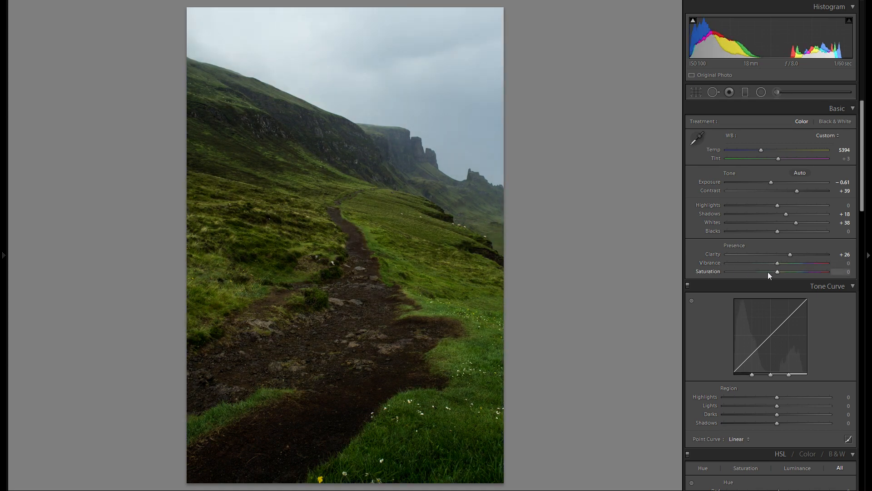
drag(779, 272, 810, 272)
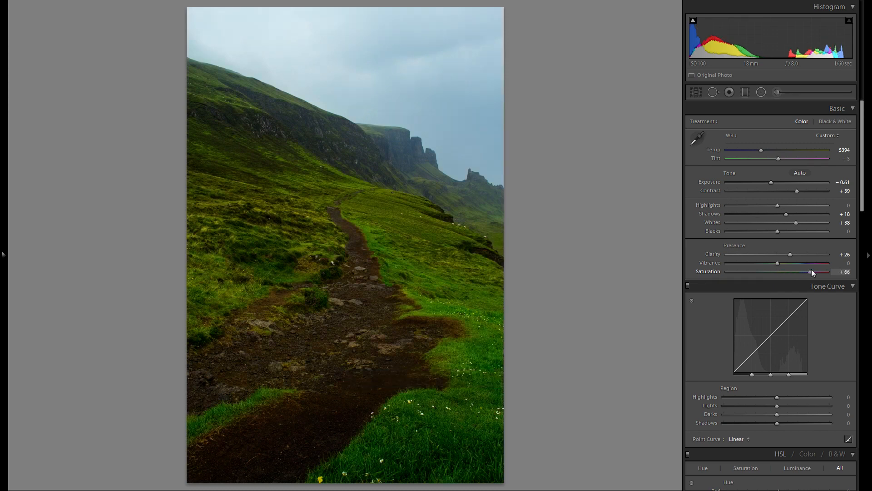
double_click(709, 272)
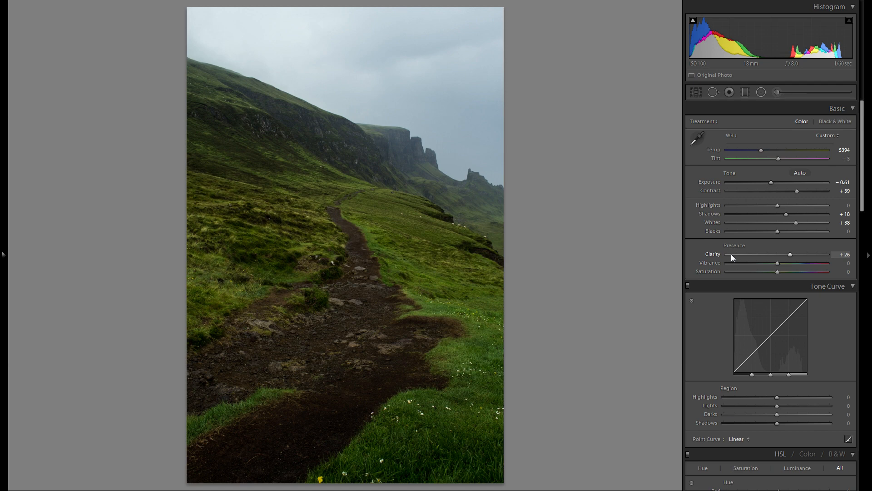
Compare Vibrance at −27 with a positive value and set it to +16
drag(778, 262, 764, 262)
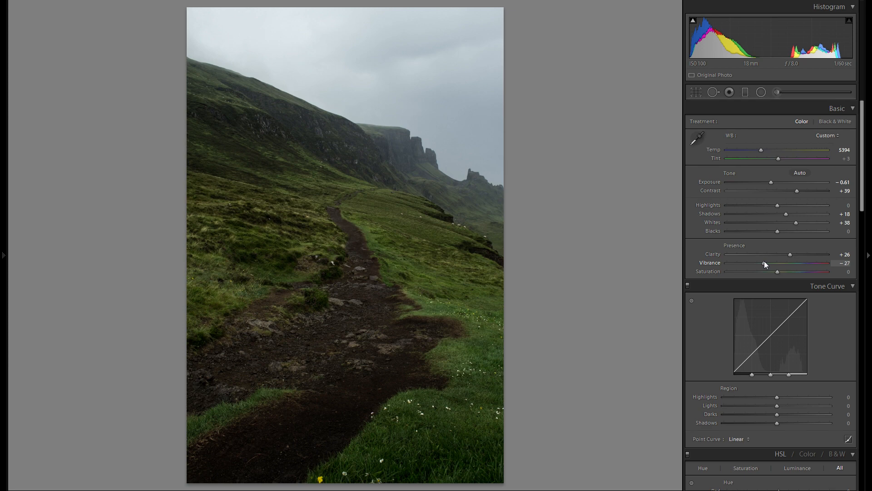
drag(764, 264, 788, 266)
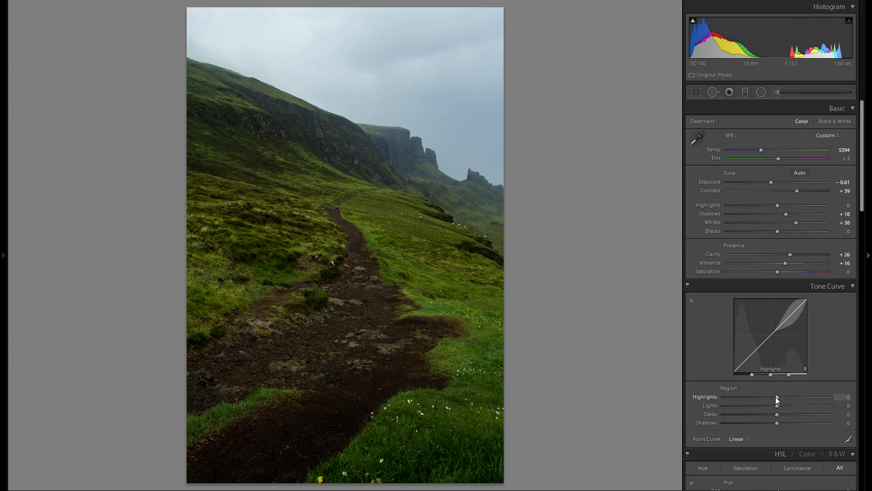
Shape the tone curve regions with Highlights at +53, Lights at +9 and Shadows at +9
drag(778, 398, 797, 401)
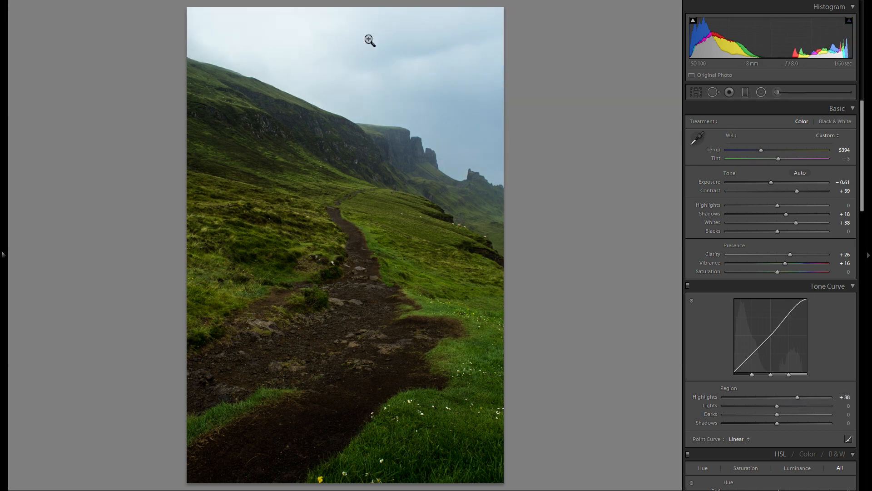
mouse_move(797, 398)
mouse_down()
mouse_move(776, 399)
mouse_move(815, 402)
mouse_up()
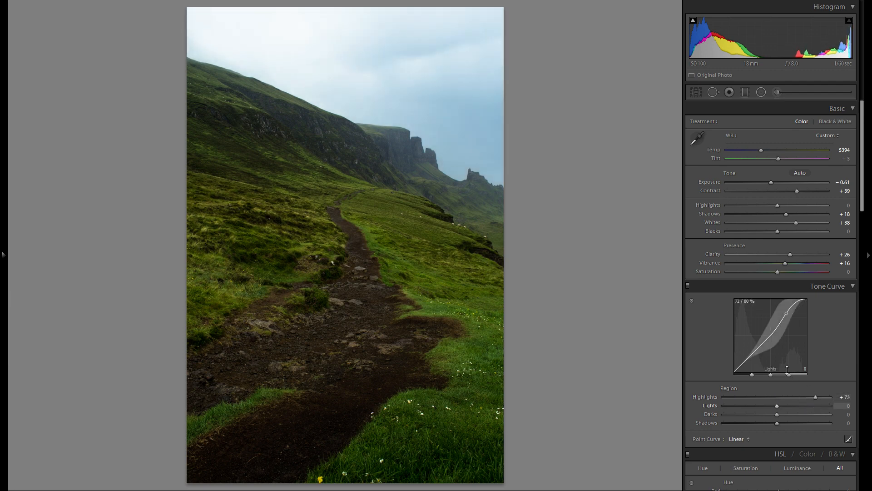
drag(815, 397, 778, 413)
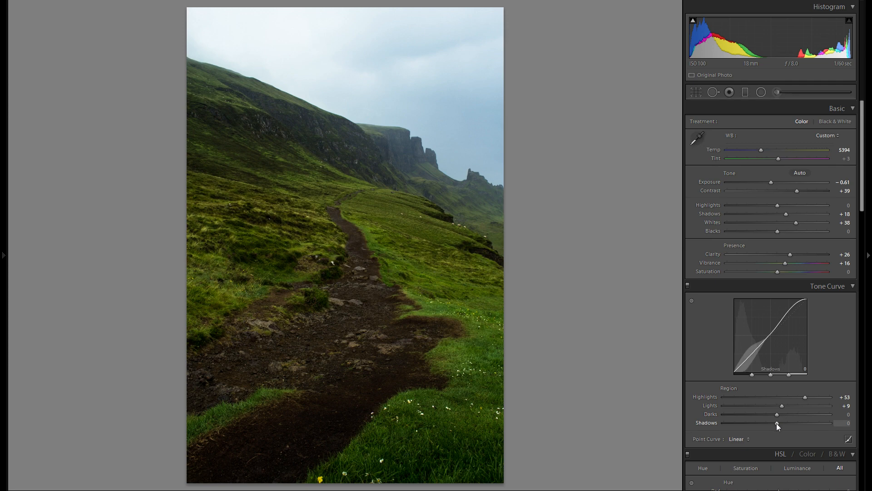
mouse_move(777, 424)
mouse_down()
mouse_move(767, 425)
mouse_move(790, 424)
mouse_move(782, 424)
mouse_up()
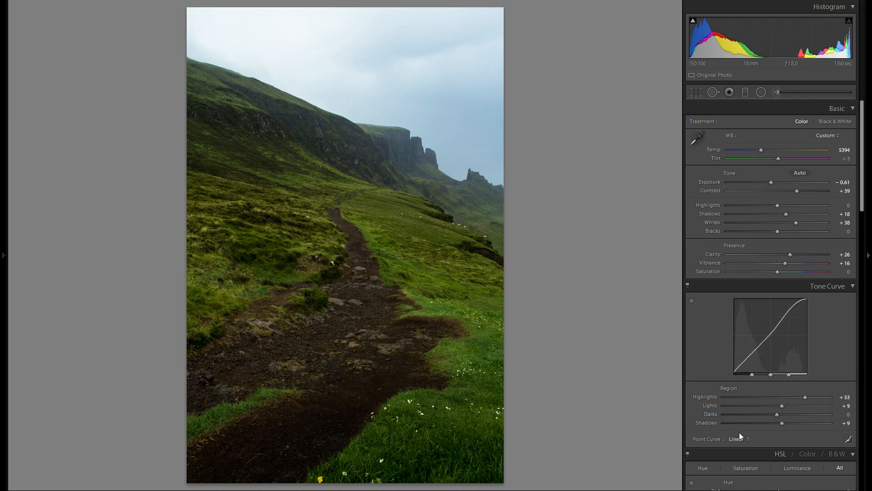
Compare the Medium Contrast and Strong Contrast point curves on the photo and return the point curve to Linear
click(744, 439)
click(777, 460)
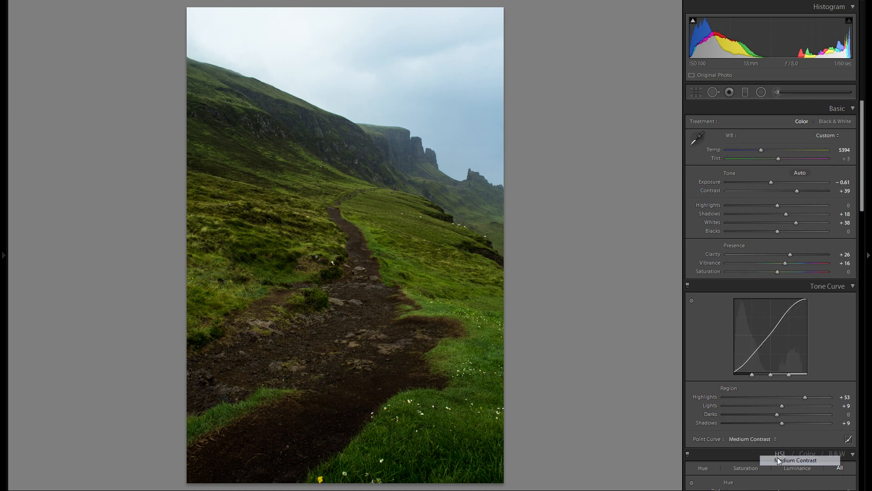
click(744, 440)
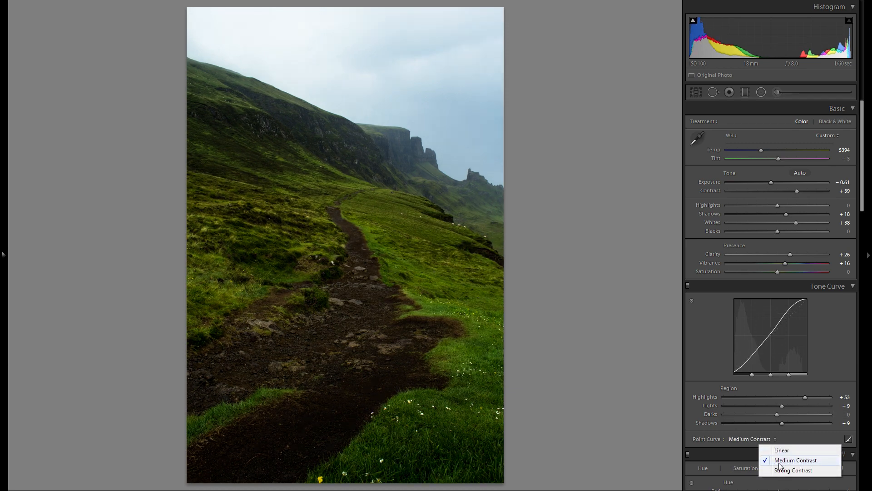
click(782, 470)
click(745, 443)
click(793, 460)
click(756, 441)
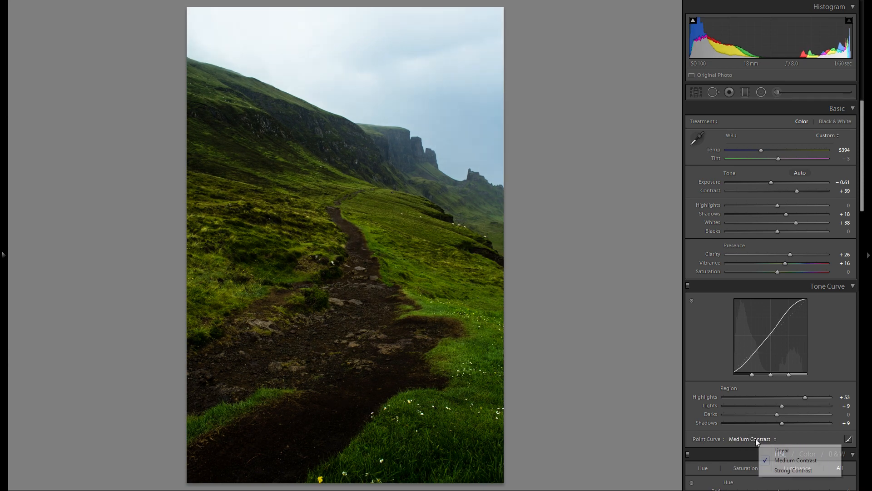
click(795, 451)
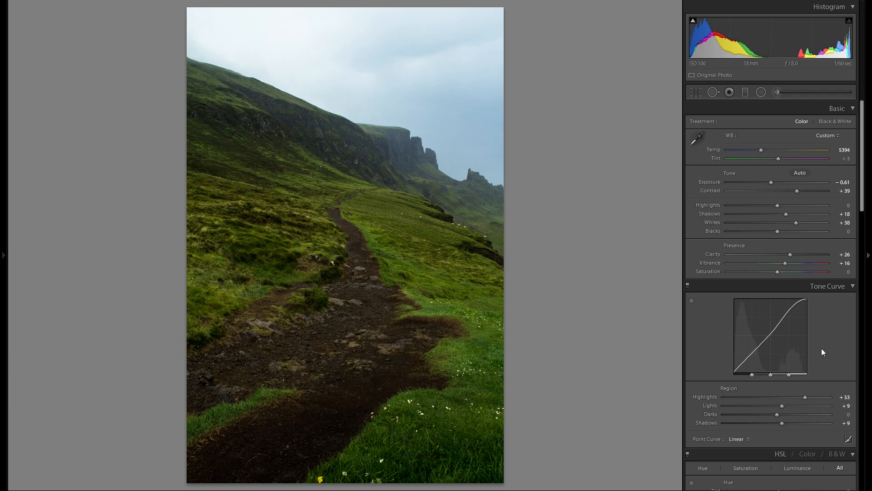
Compare the edited photo with the original in a side-by-side before and after view
scroll(823, 350, down, 15)
scroll(793, 327, up, 8)
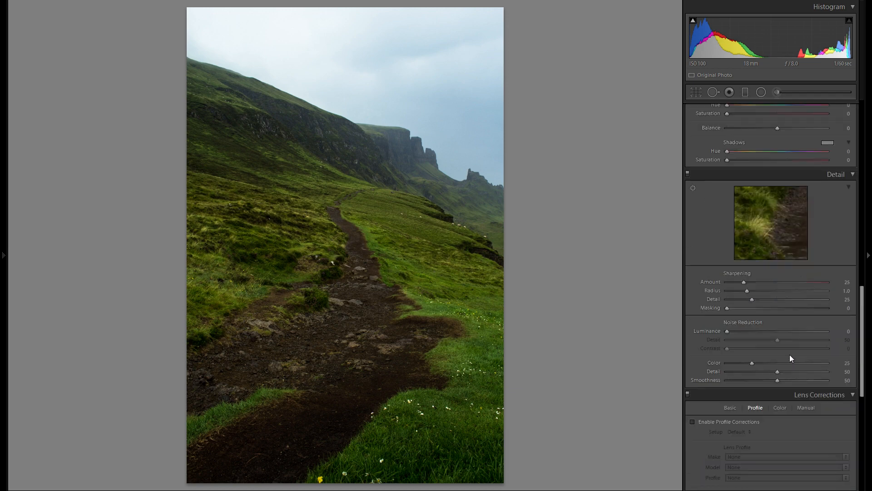
scroll(791, 357, up, 10)
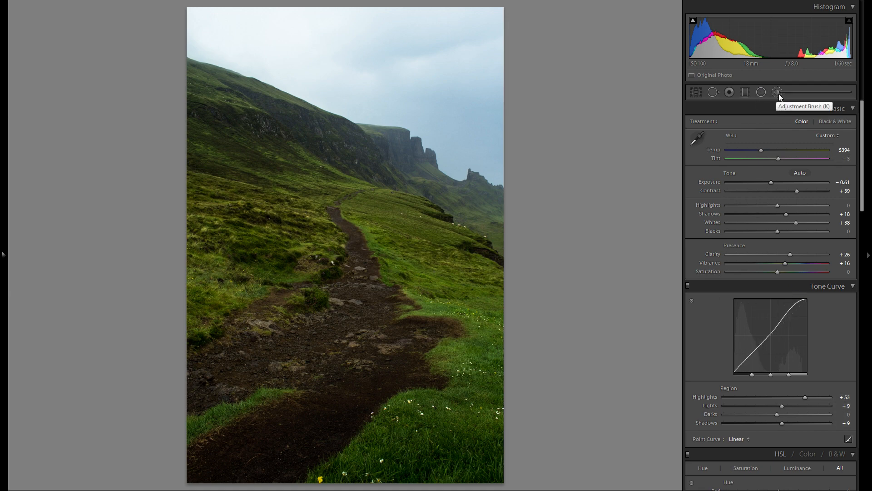
key(y)
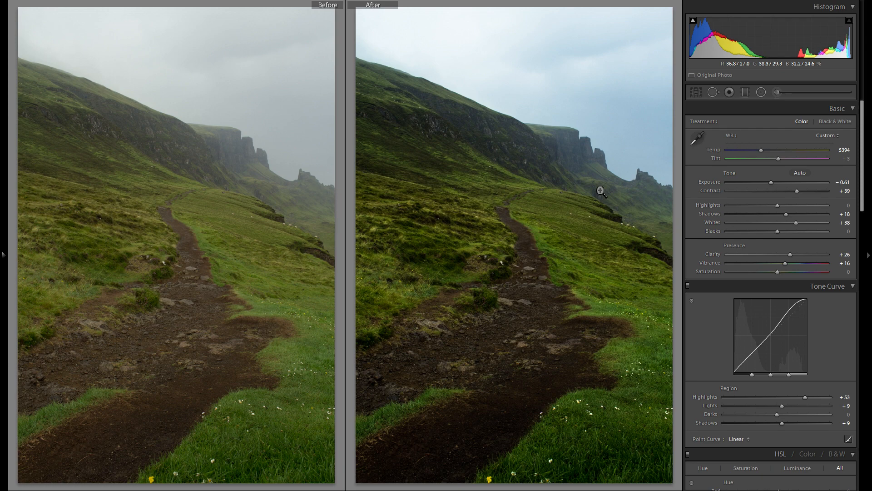
key(y)
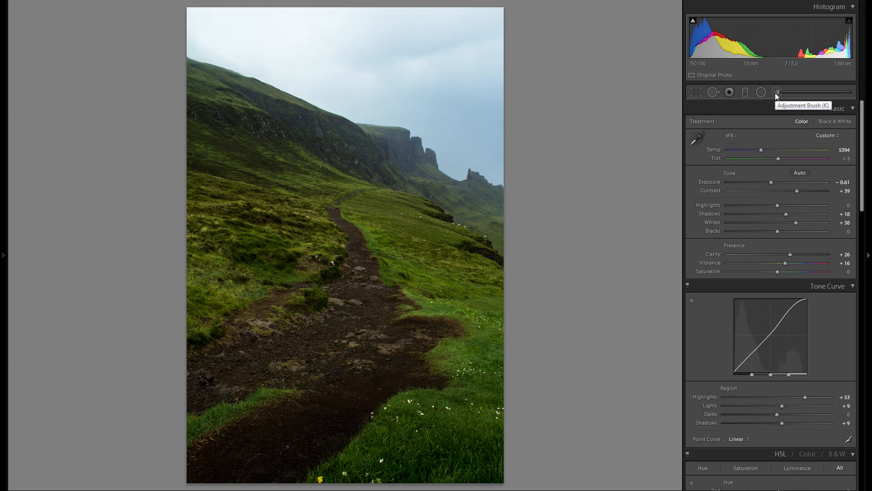
Add a diagonal graduated filter following the hillside slope over the sky and upper hill, with Exposure at 0.27
click(746, 92)
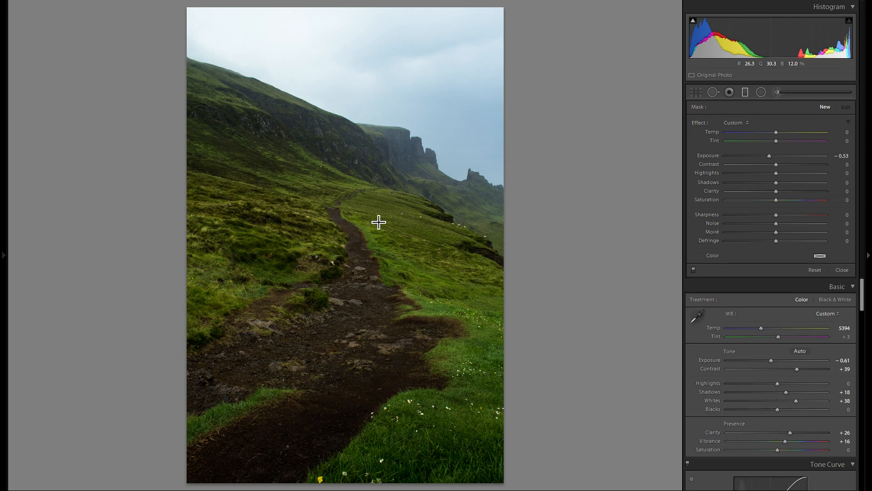
double_click(709, 155)
drag(373, 159, 291, 334)
drag(333, 248, 343, 226)
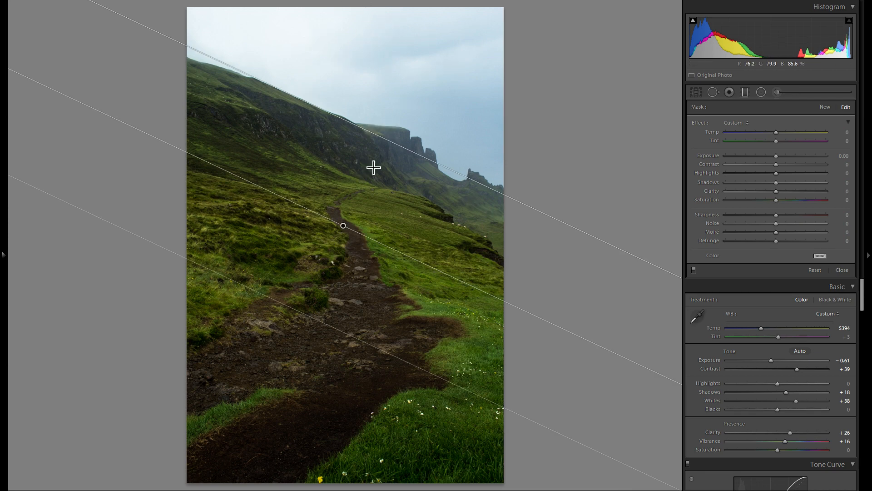
drag(344, 226, 346, 220)
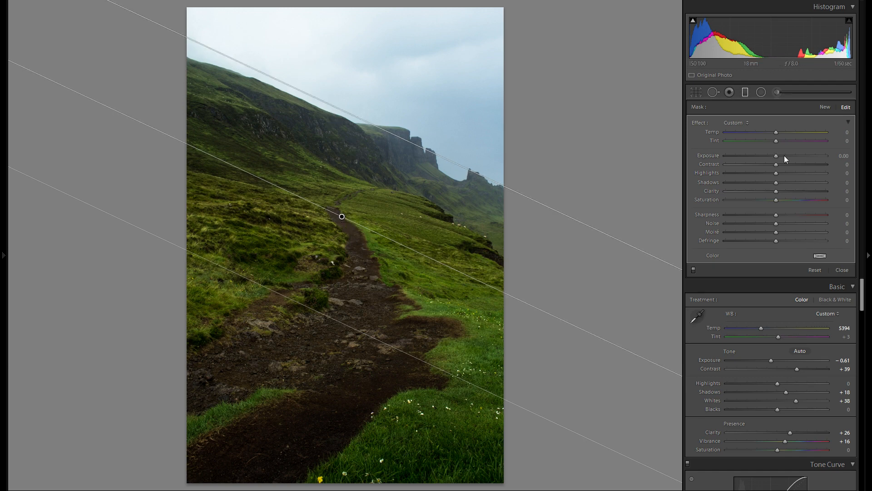
drag(776, 156, 779, 155)
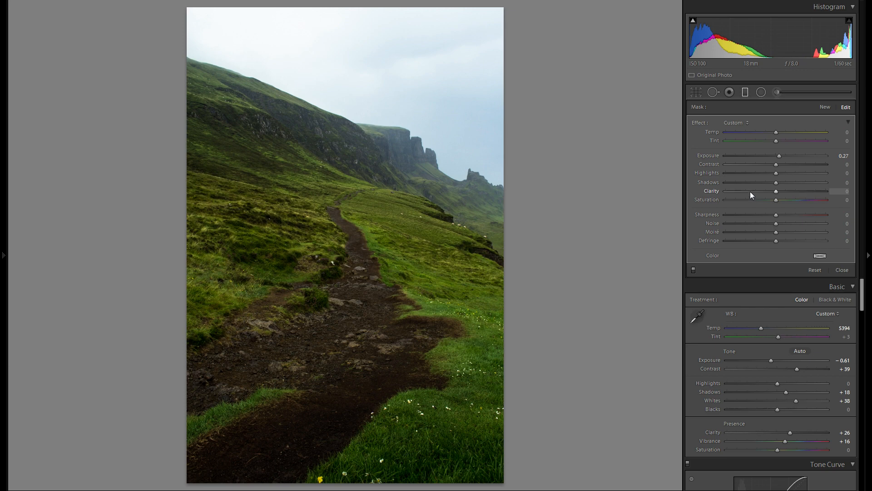
Try the sky filter's Clarity at 25 and −25, resetting it to 0
click(789, 191)
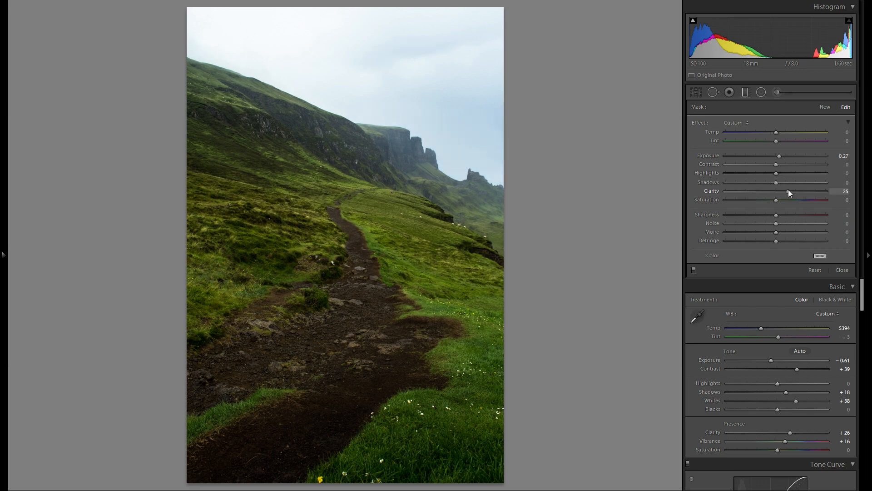
drag(788, 191, 763, 191)
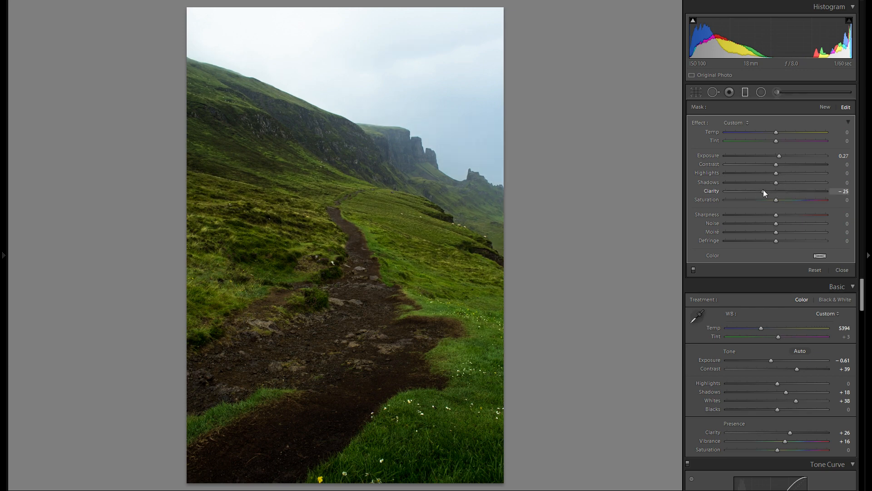
double_click(712, 191)
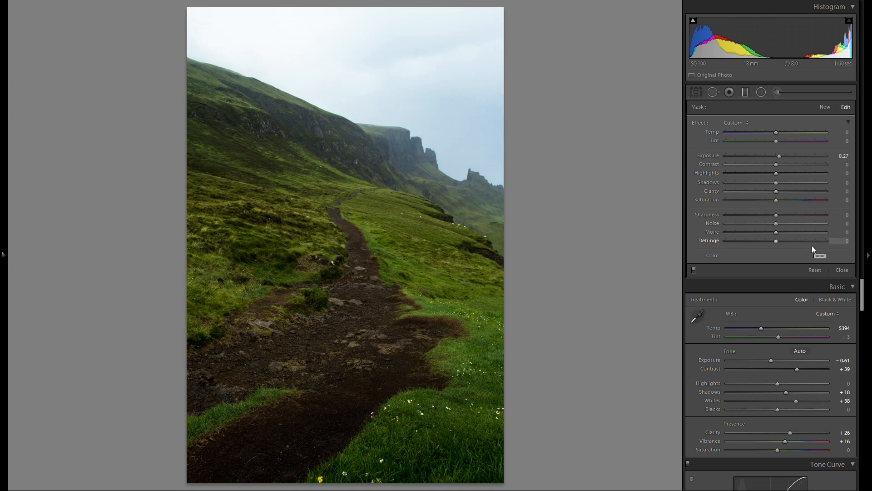
Tint the sky's graduated filter with a pale, weakly saturated warm yellow colour
click(819, 256)
drag(710, 282, 714, 289)
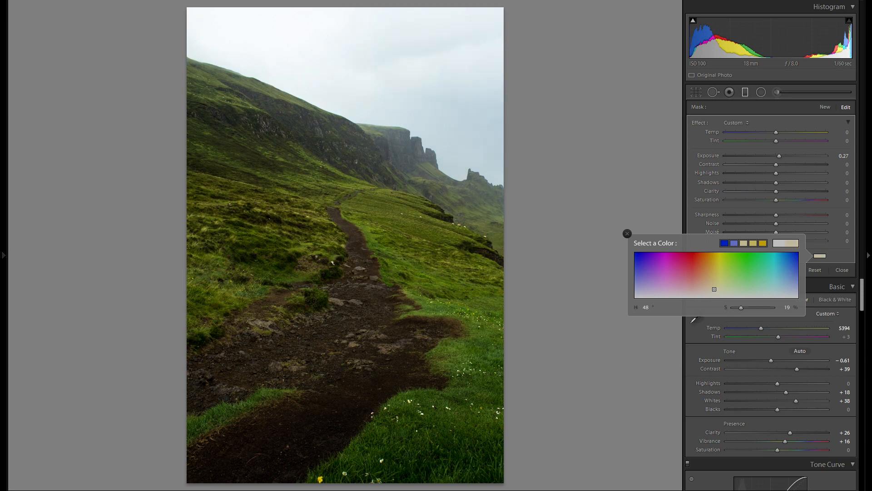
drag(714, 289, 712, 290)
click(628, 234)
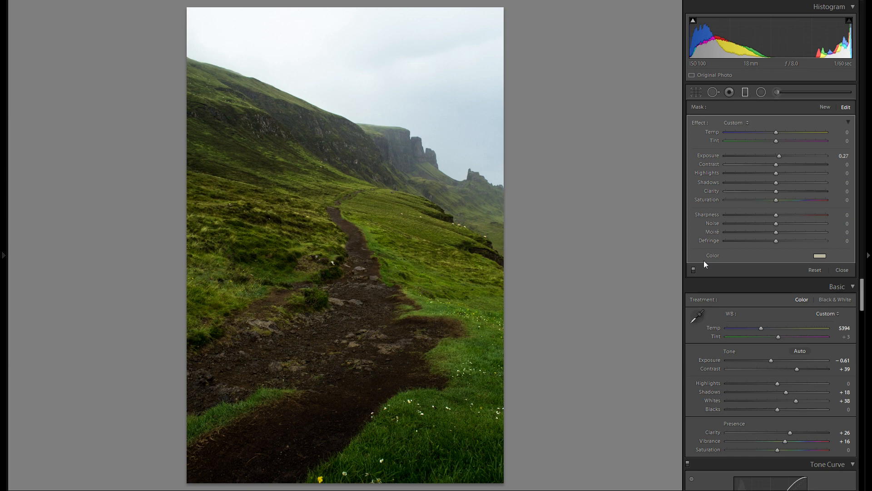
Toggle the graduated filter off and on to check its effect on the sky and upper hillside
click(694, 271)
click(694, 271)
click(693, 271)
click(693, 271)
Add a second diagonal graduated filter over the lower foreground and path, with Exposure at −0.31
click(824, 108)
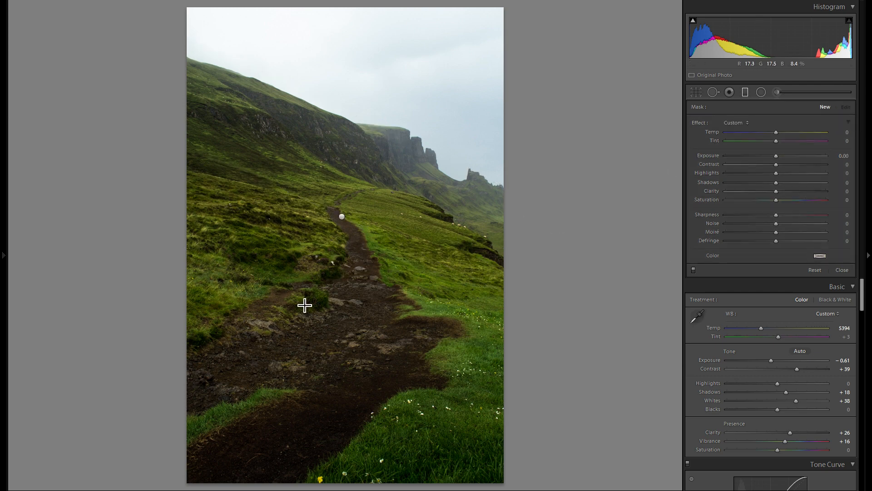
drag(314, 274, 368, 163)
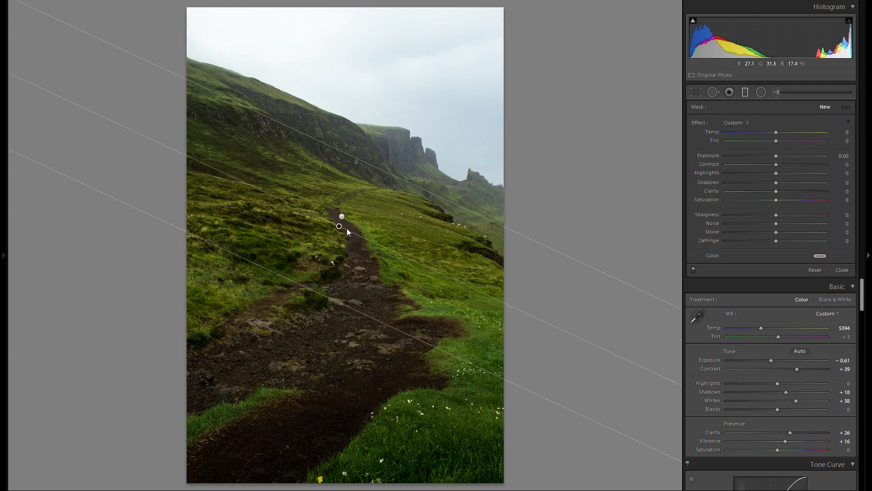
drag(339, 229, 336, 237)
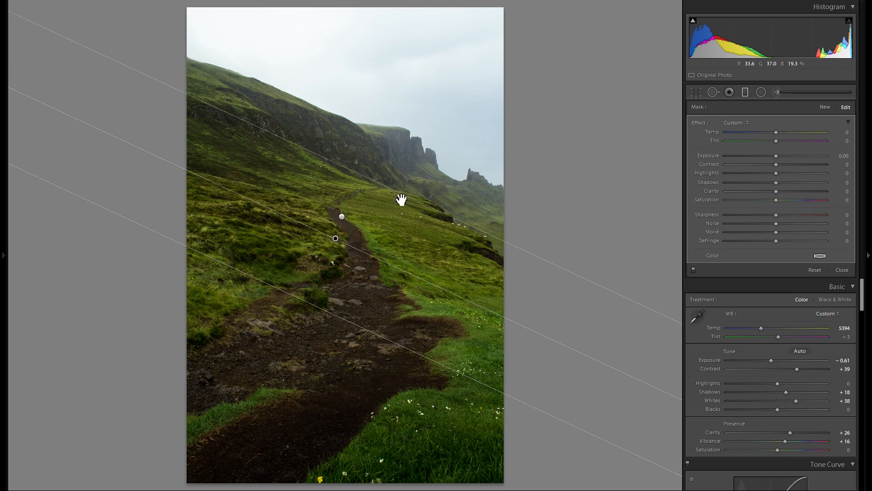
drag(341, 237, 341, 235)
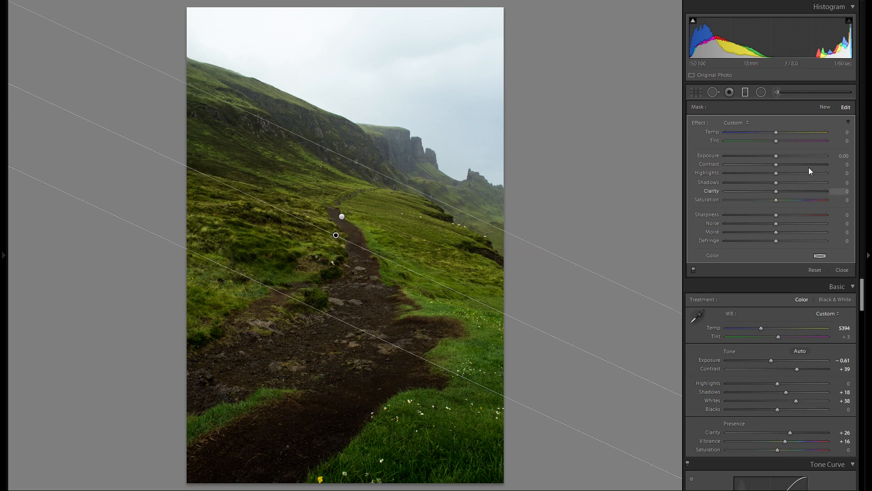
drag(776, 155, 774, 156)
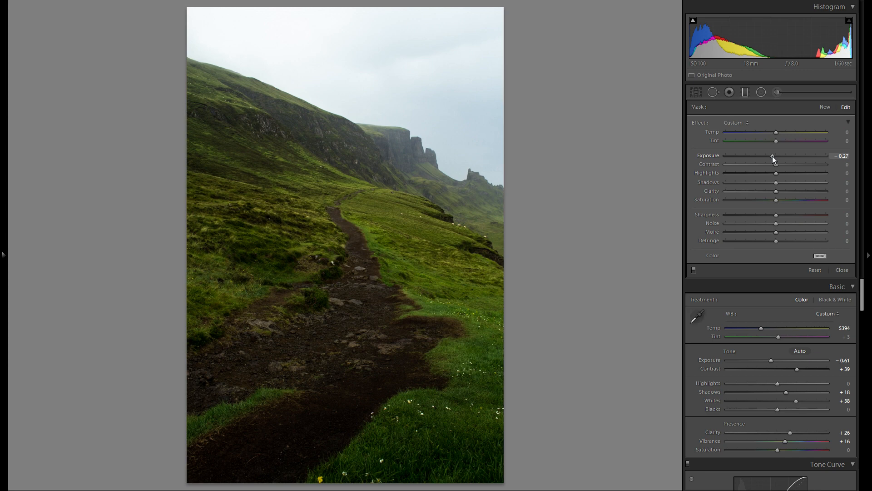
mouse_move(773, 155)
mouse_down()
mouse_move(759, 156)
mouse_move(770, 155)
mouse_up()
drag(772, 155, 772, 156)
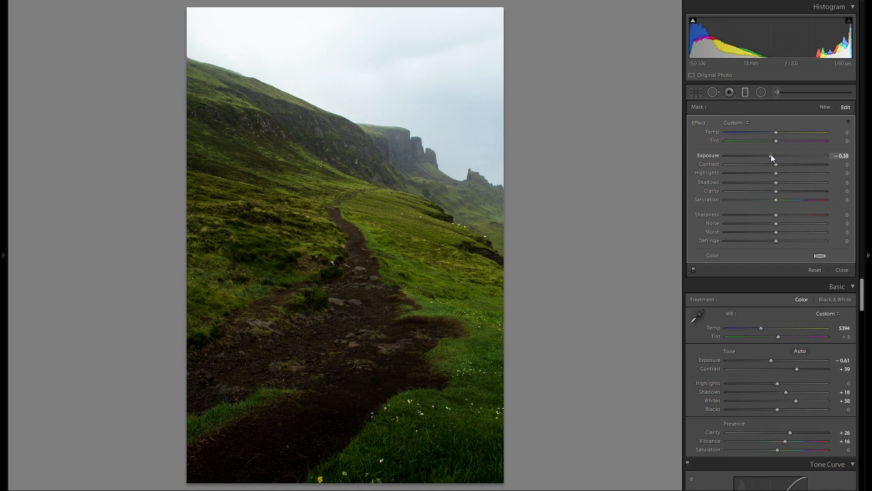
Toggle both graduated filters off and on repeatedly to compare the photo with and without them
click(694, 270)
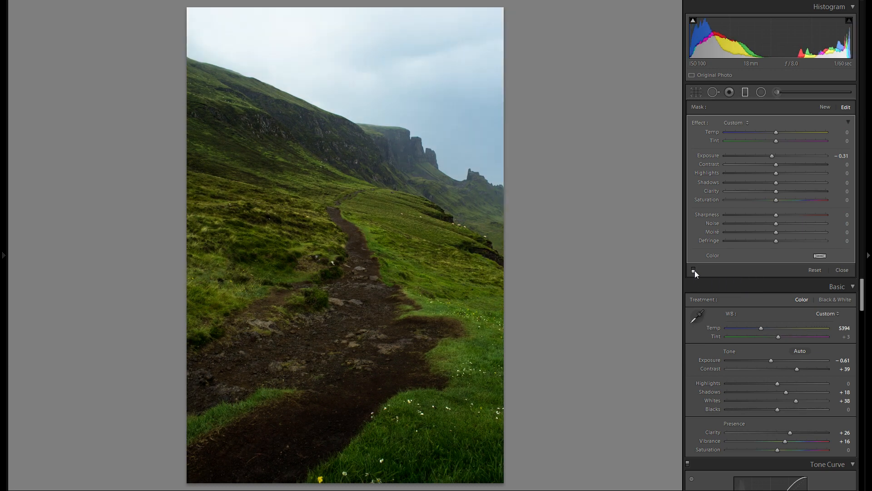
click(694, 270)
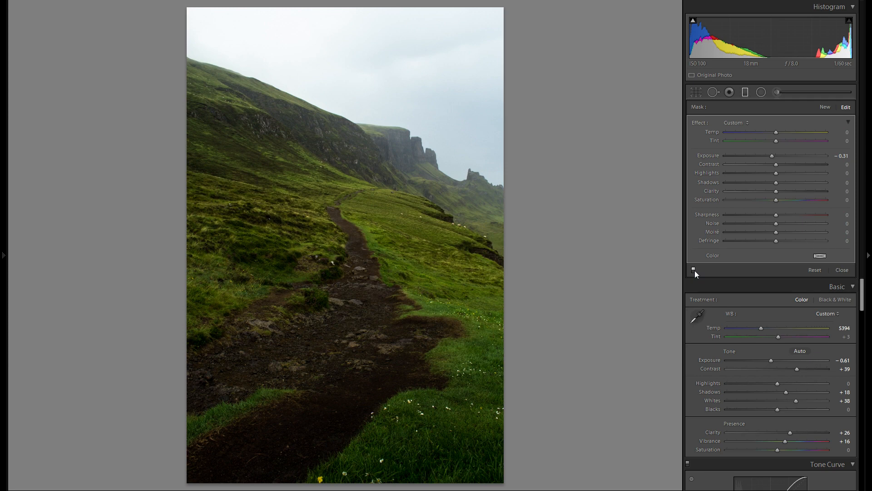
click(694, 270)
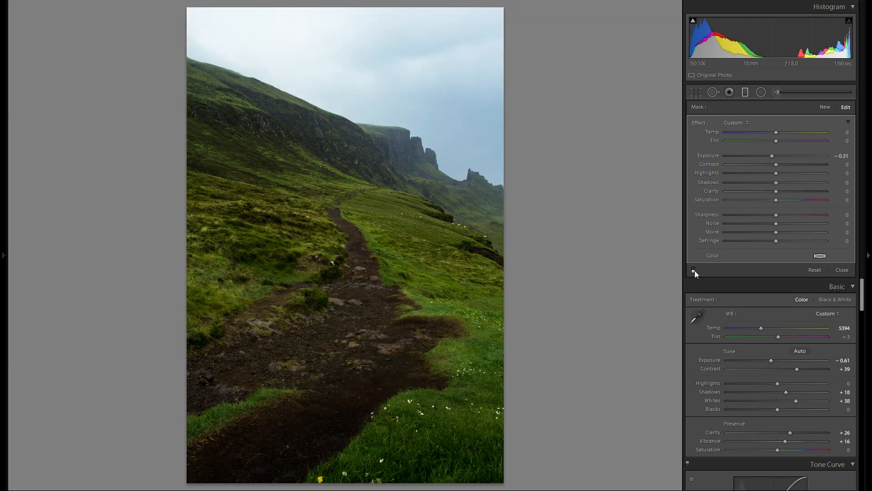
click(694, 269)
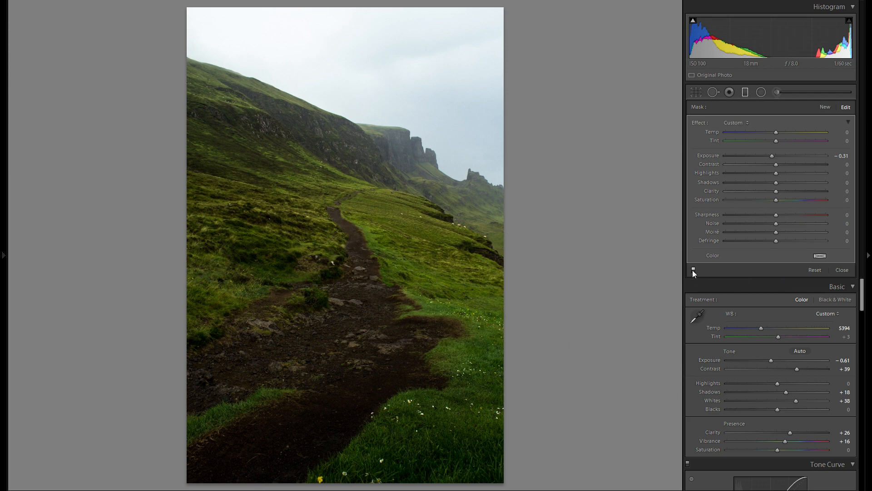
click(694, 270)
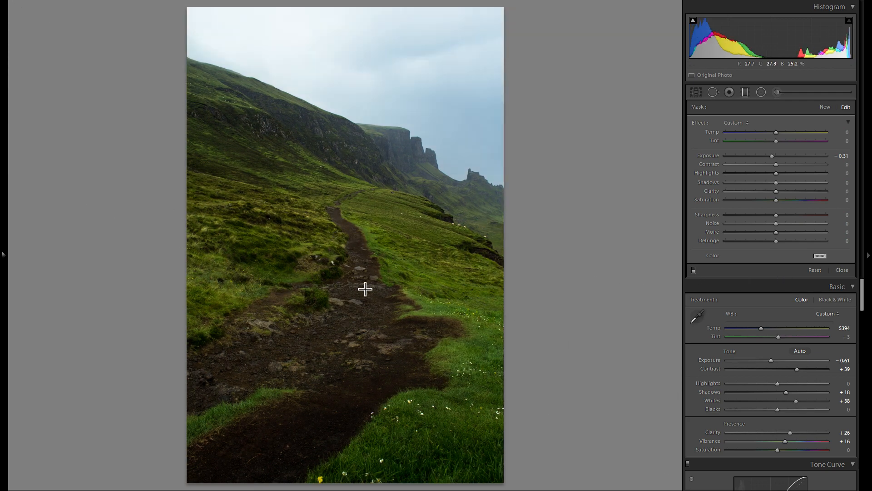
click(694, 270)
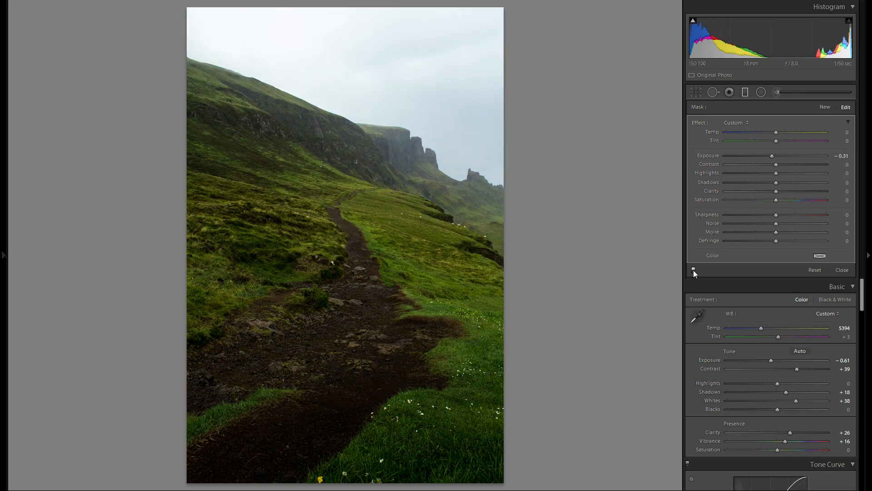
click(694, 269)
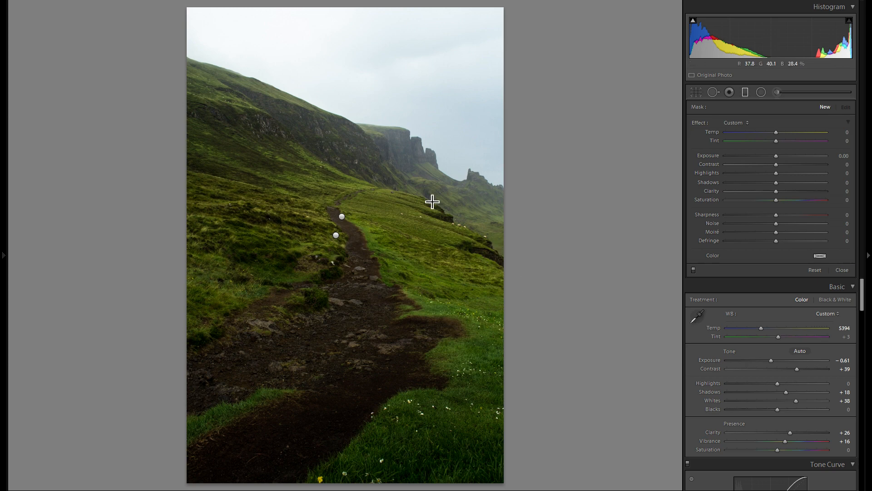
Add a steep graduated filter darkening the photo's left side, with Exposure at −0.16
drag(226, 177, 400, 136)
drag(314, 154, 253, 189)
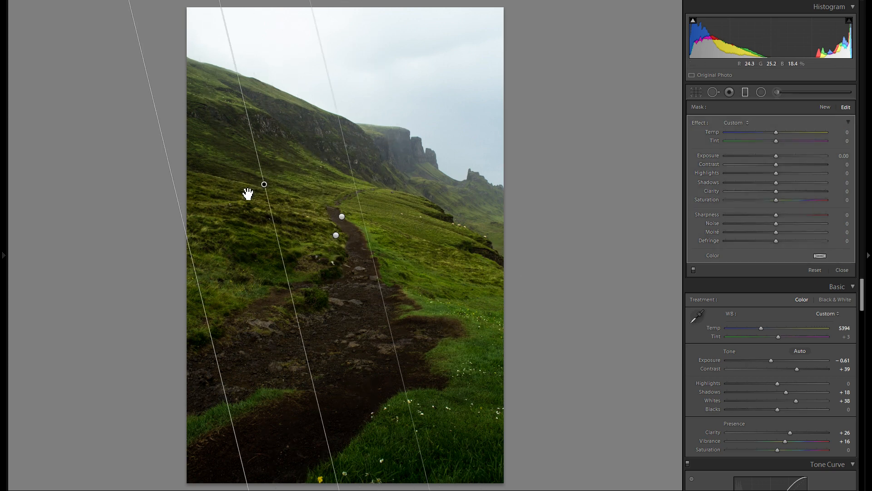
mouse_move(259, 251)
mouse_down()
mouse_move(281, 248)
mouse_move(273, 253)
mouse_up()
drag(776, 156, 775, 156)
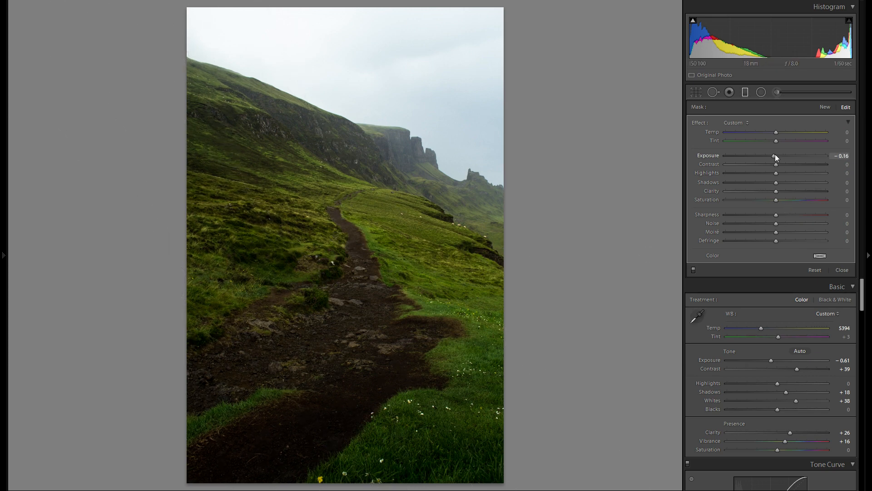
Add a steep graduated filter darkening the photo's right side, set its Exposure to −0.27 and shift it slightly outward
click(825, 108)
mouse_move(428, 251)
mouse_down()
mouse_move(290, 218)
mouse_move(419, 238)
mouse_up()
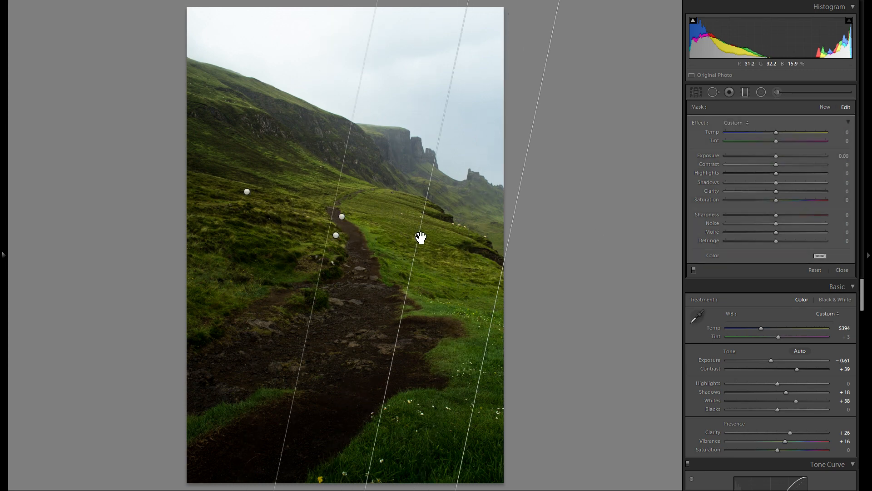
drag(779, 156, 775, 157)
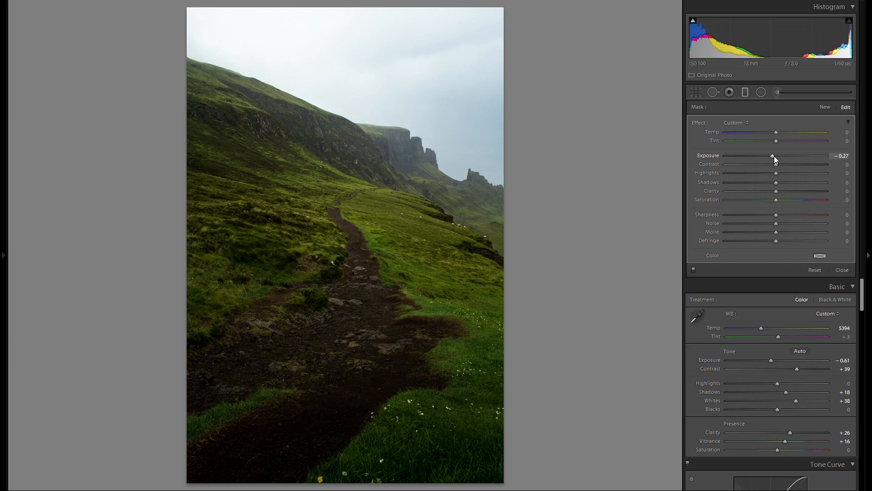
drag(427, 237, 431, 238)
Try a nearly horizontal graduated filter across the photo's bottom with Exposure at −0.38, adjust its range and delete it
click(825, 107)
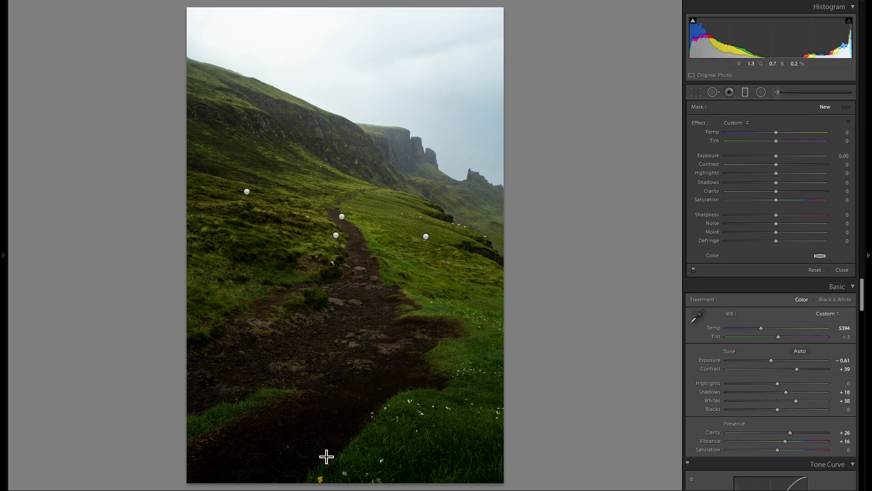
drag(321, 458, 323, 339)
drag(320, 395, 320, 412)
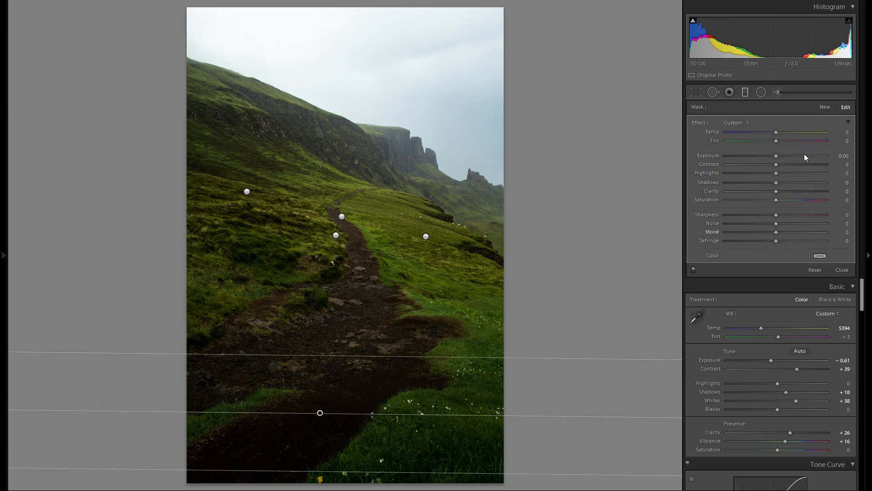
drag(778, 155, 773, 156)
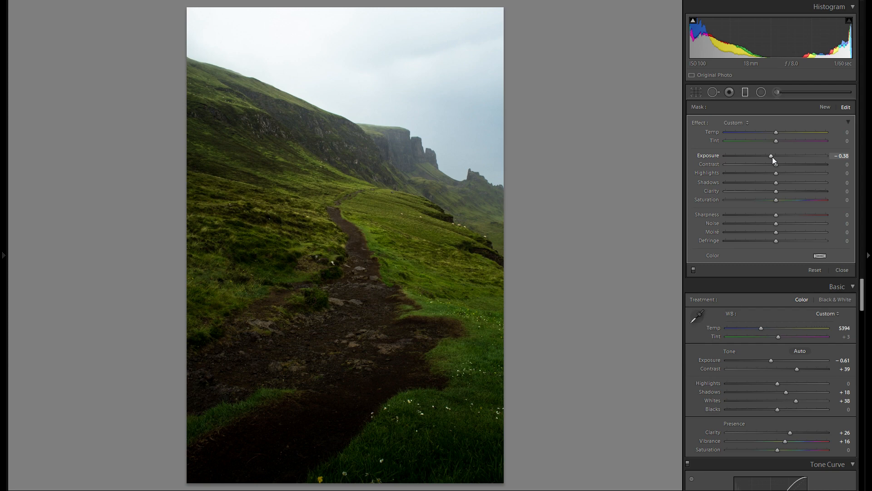
drag(370, 334, 371, 329)
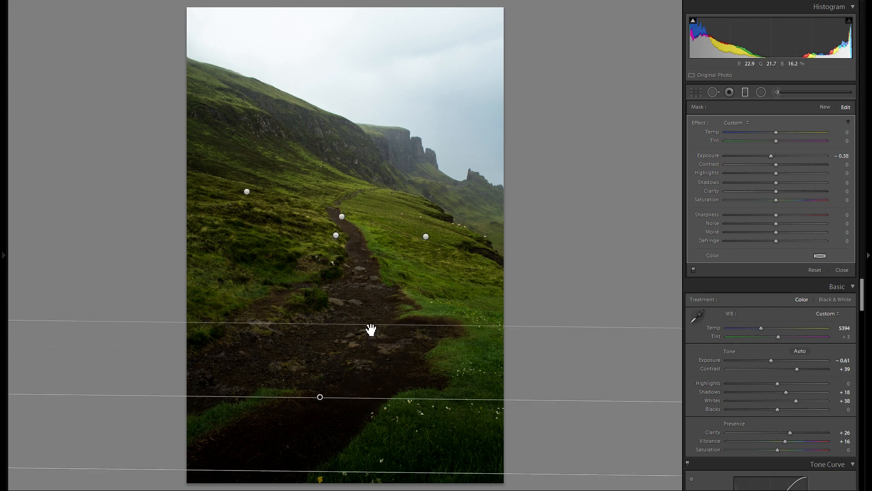
drag(380, 329, 362, 402)
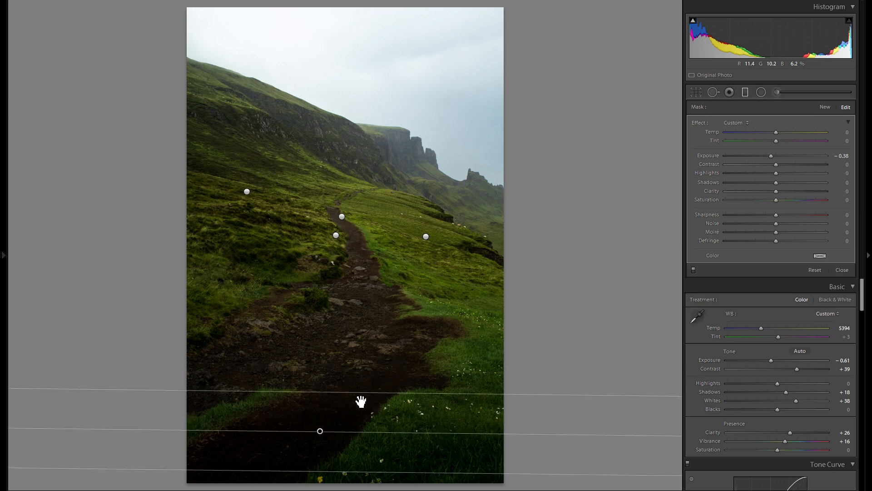
drag(320, 432, 323, 464)
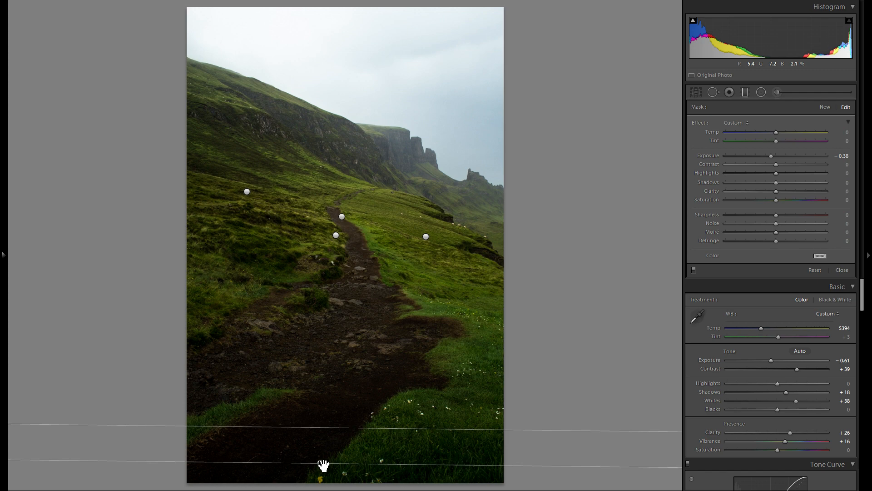
right_click(322, 464)
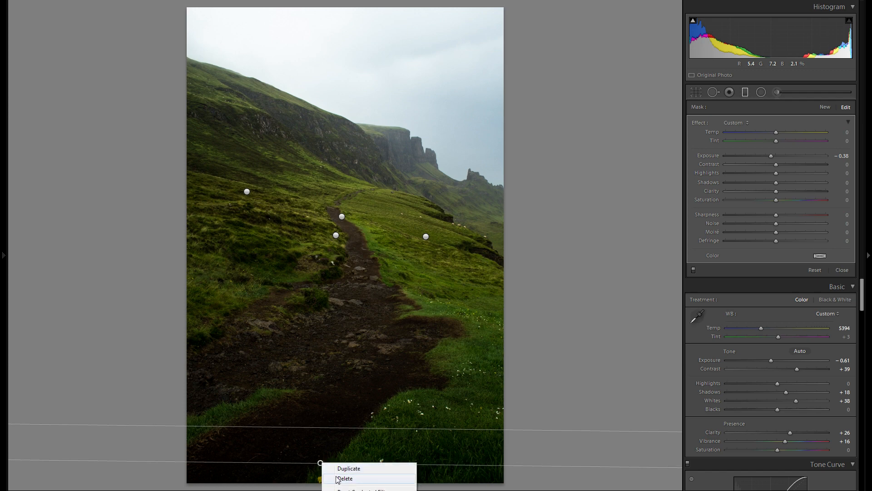
click(345, 479)
Add a narrow horizontal graduated filter along the top of the sky, with Exposure at −0.67, and extend its range slightly downward
drag(339, 6, 337, 41)
click(768, 156)
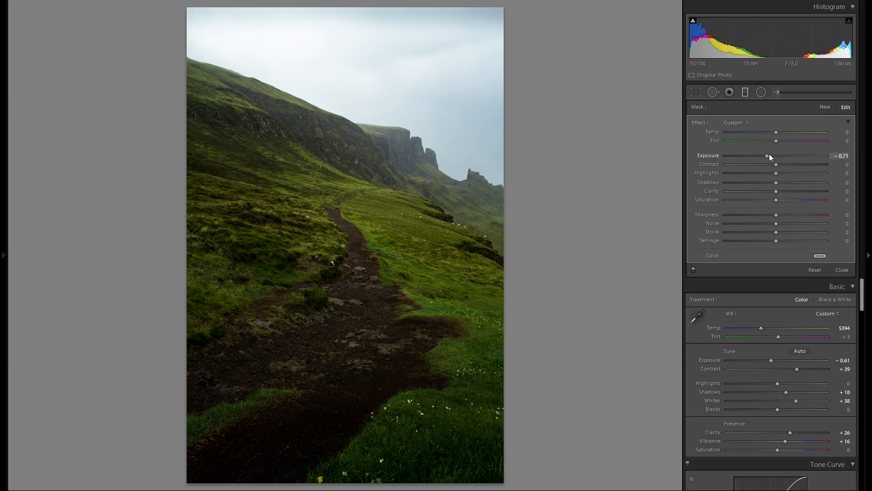
drag(768, 155, 769, 155)
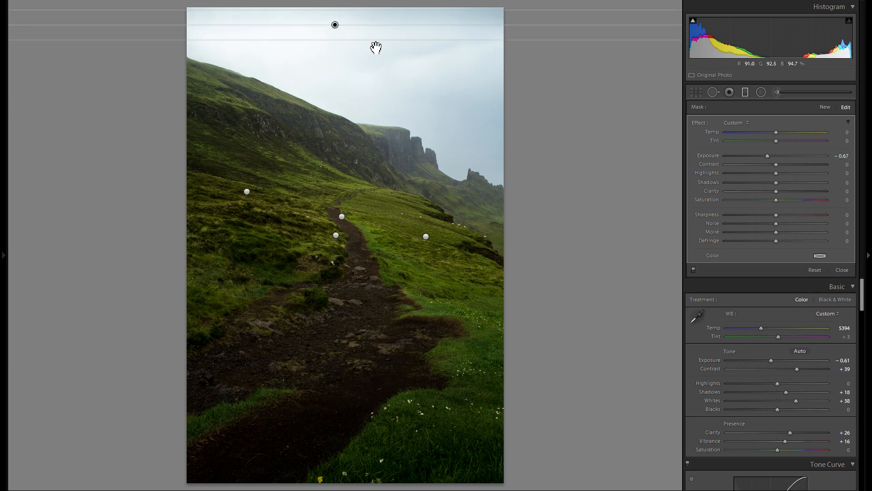
drag(377, 41, 377, 45)
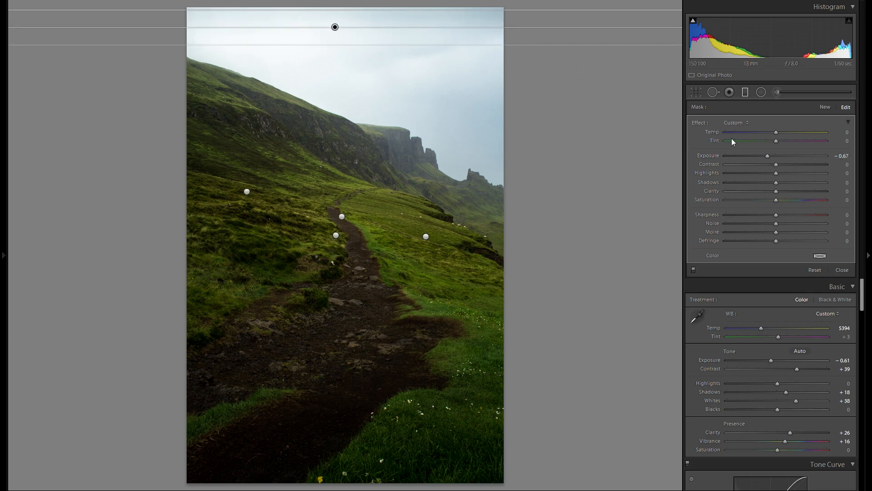
Delete the graduated filter at the top of the sky to compare, undo the deletion and reselect the filter
right_click(335, 27)
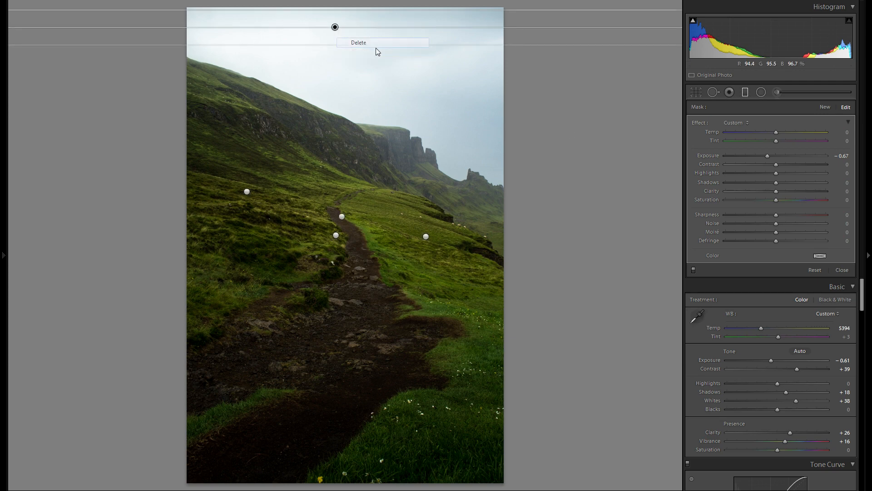
click(359, 43)
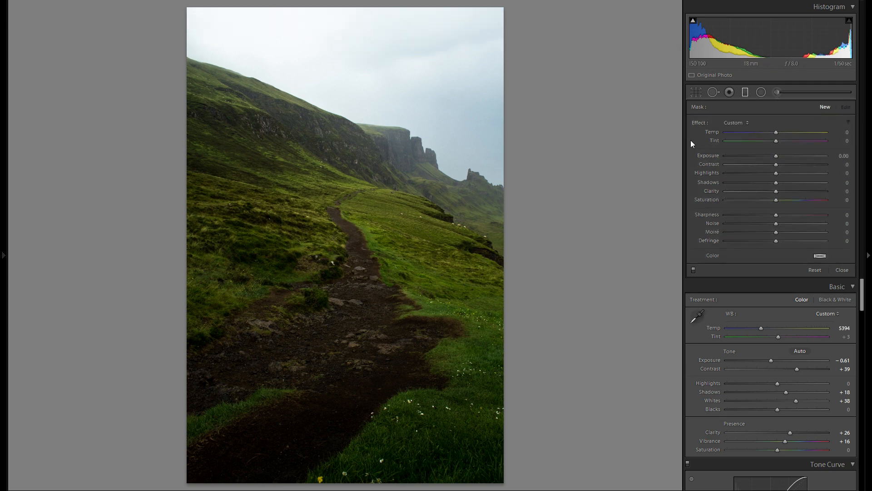
key(ctrl+z)
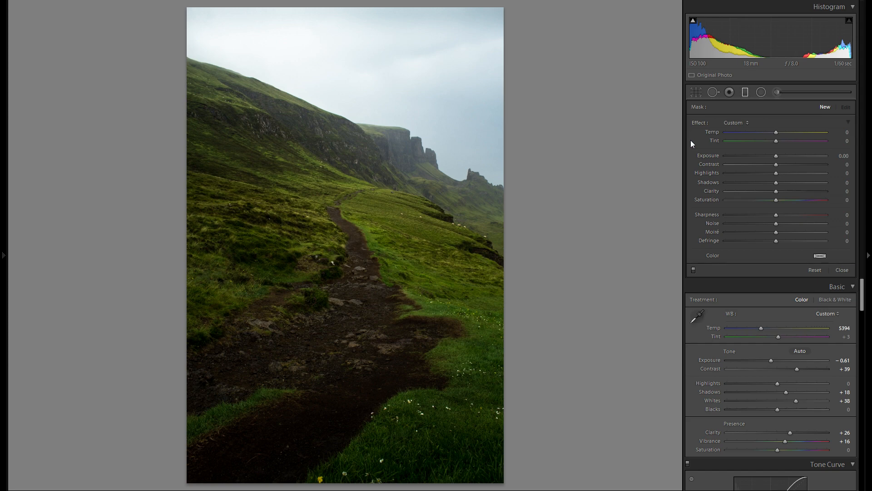
click(335, 27)
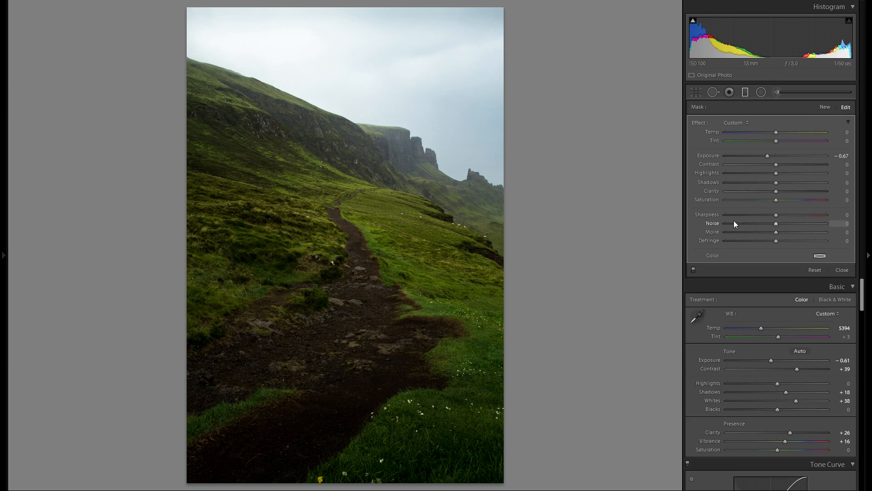
Toggle all graduated filters off and on repeatedly to compare their combined effect, and close the graduated filter tool
click(694, 270)
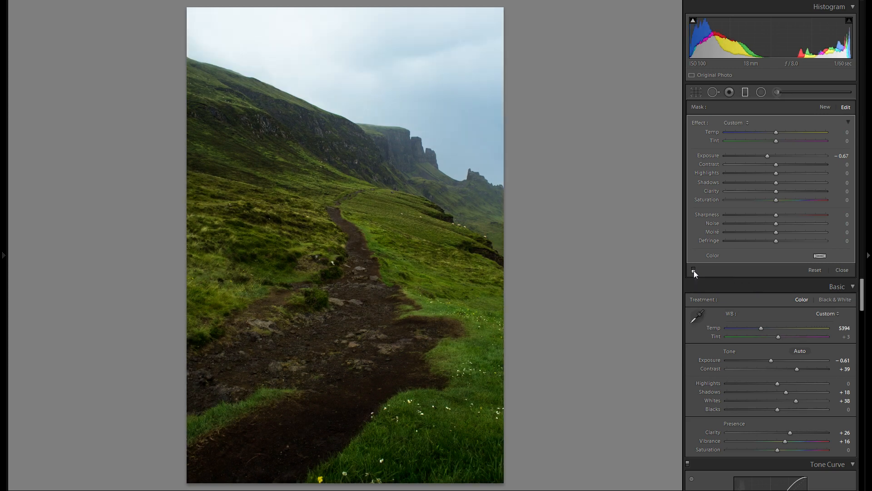
click(694, 270)
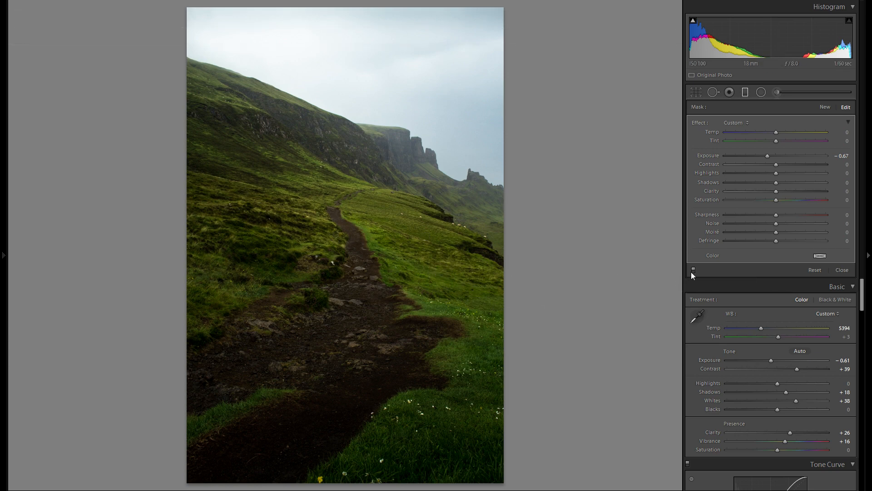
click(693, 270)
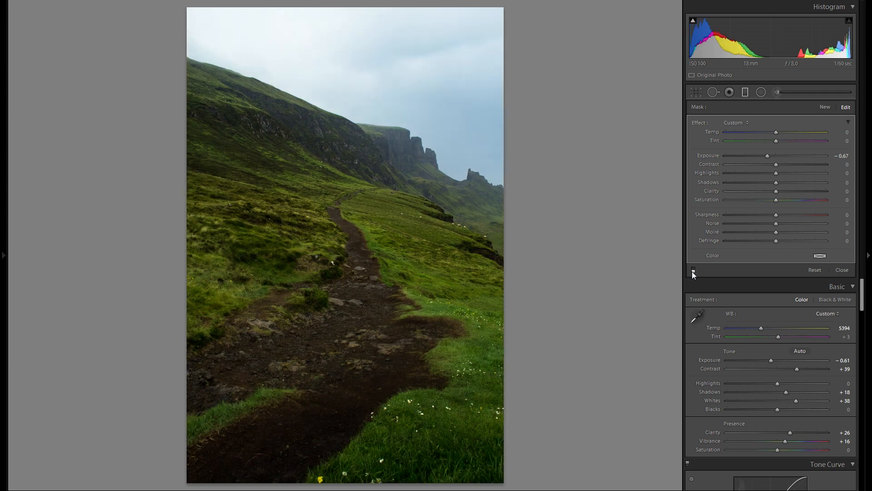
click(693, 270)
click(694, 270)
click(694, 271)
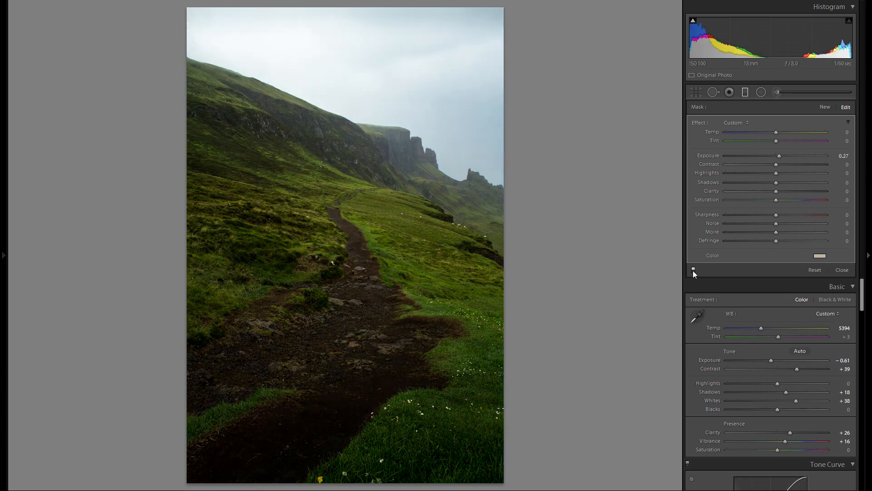
click(745, 92)
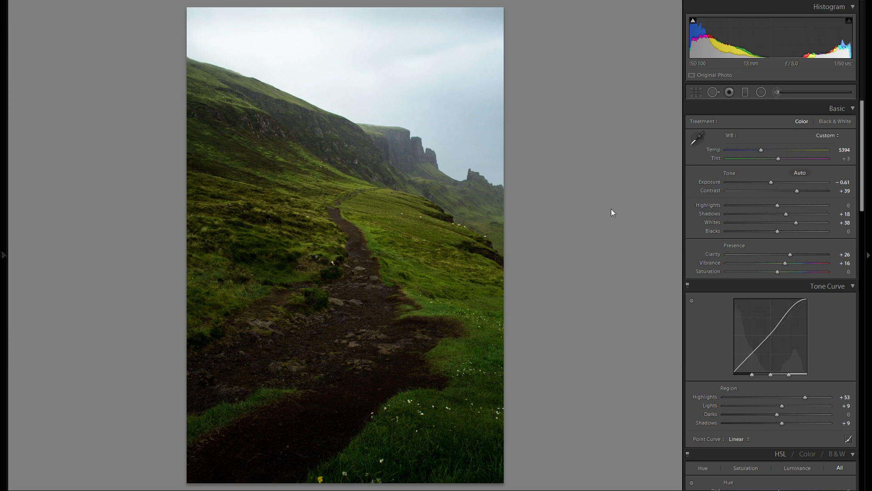
Add a tall radial filter over the path and central hillside, tilt it and position it around the path
click(761, 93)
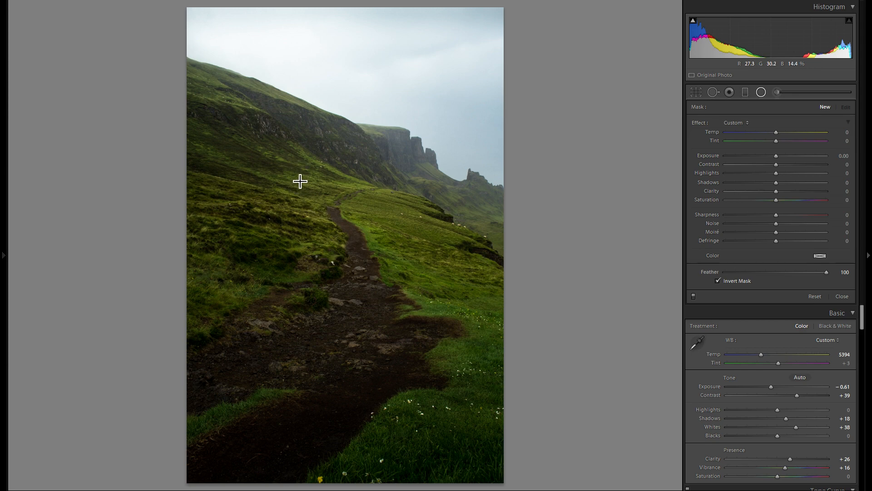
drag(304, 188, 424, 409)
drag(335, 297, 387, 362)
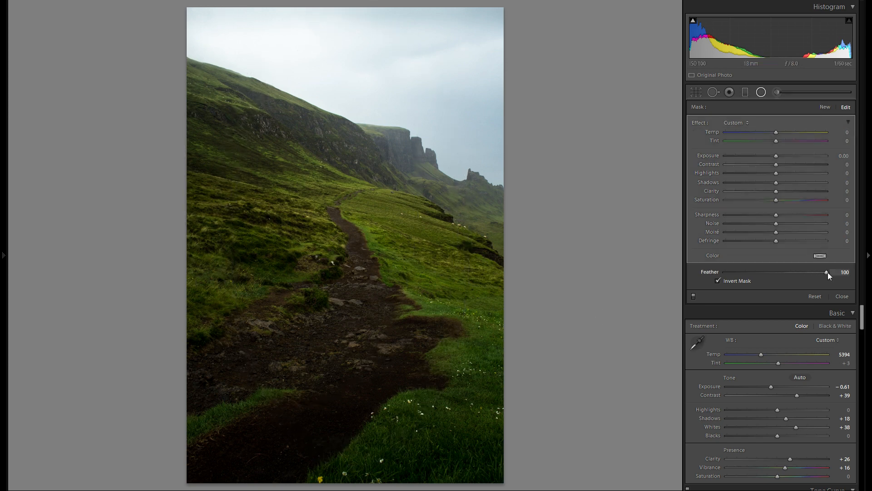
drag(474, 290, 483, 259)
drag(321, 306, 123, 322)
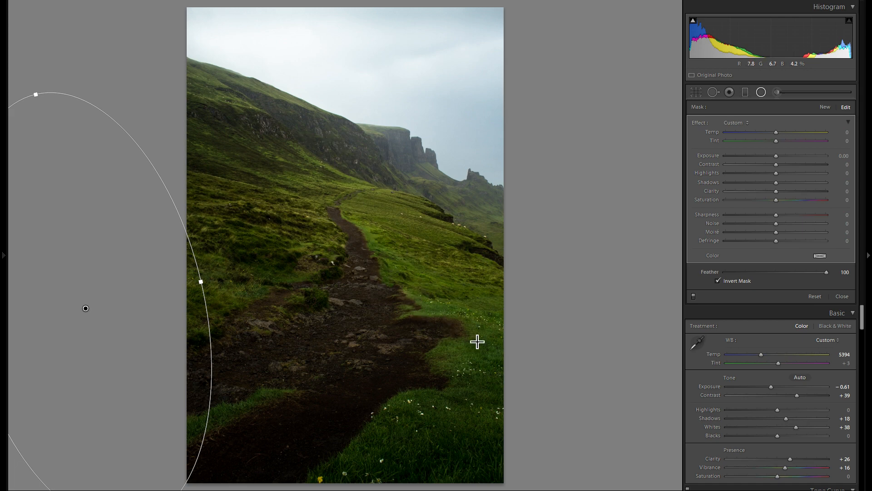
drag(175, 323, 448, 263)
Set the radial filter's Exposure to 0.31 and Clarity to 20, and tint it warm yellow with hue 50 and saturation 30%
drag(778, 157, 782, 156)
click(787, 192)
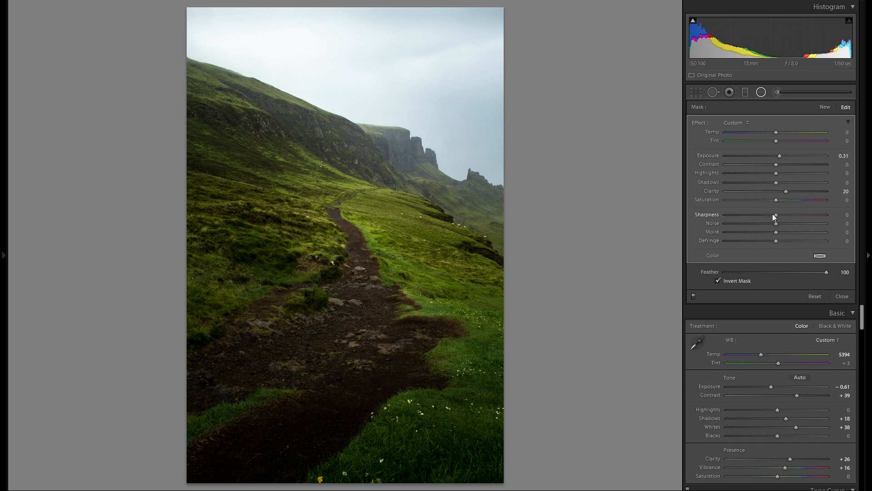
click(820, 255)
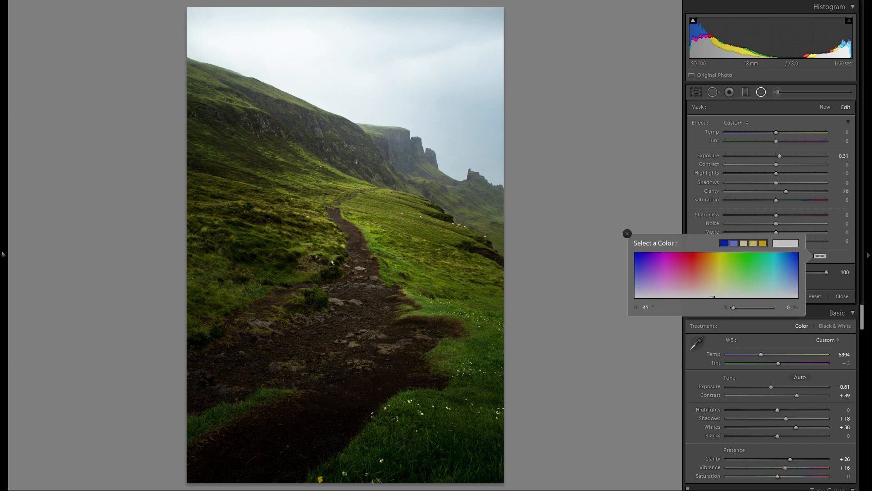
drag(716, 284, 716, 284)
click(628, 234)
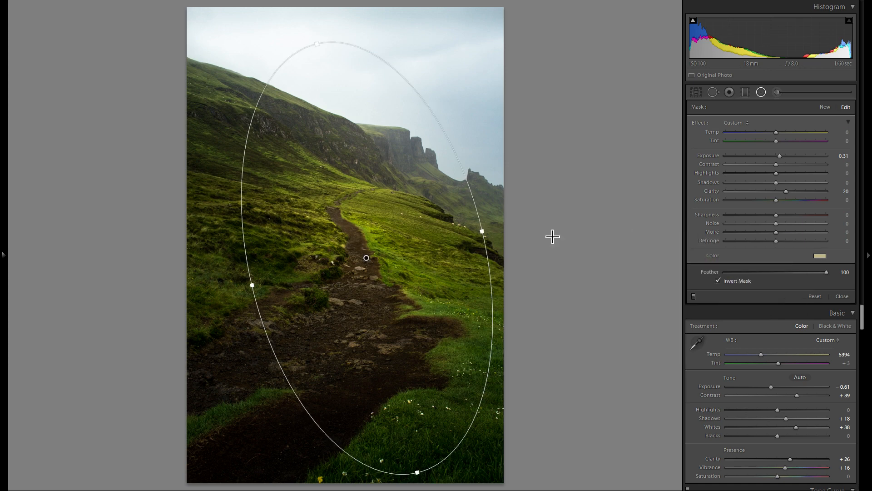
click(820, 256)
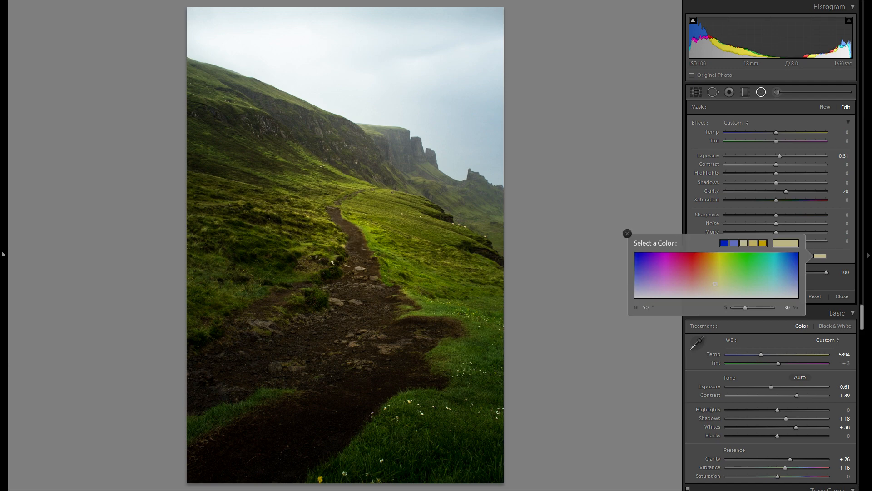
click(627, 233)
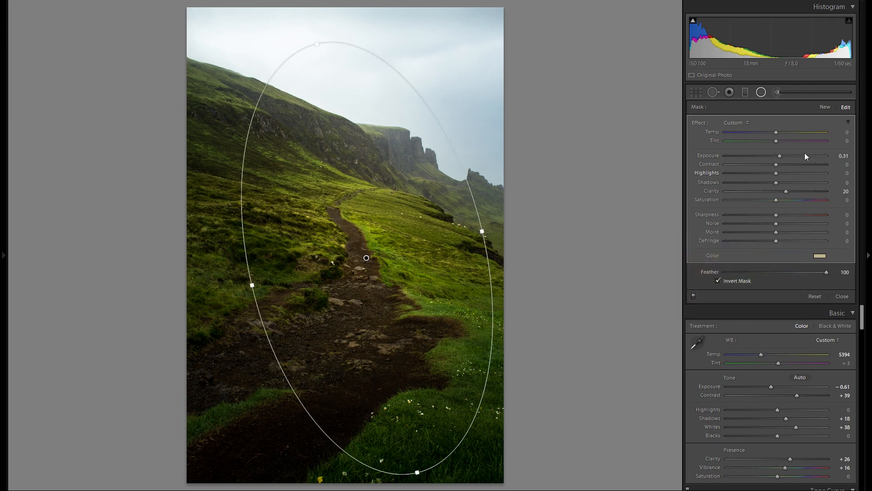
Raise the radial filter's Exposure to 0.49 and shift the ellipse slightly up and left over the path
mouse_move(782, 156)
mouse_down()
mouse_move(792, 155)
mouse_move(785, 154)
mouse_up()
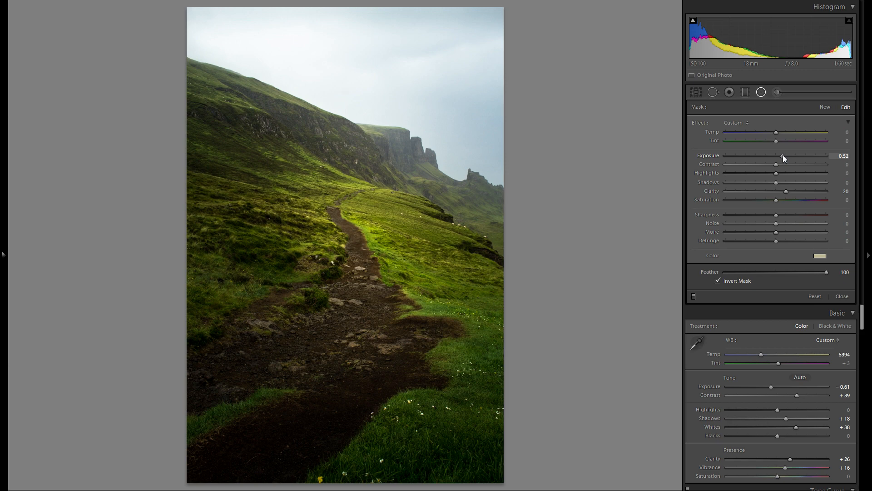
drag(784, 155, 782, 154)
mouse_move(454, 288)
mouse_down()
mouse_move(465, 239)
mouse_move(433, 273)
mouse_move(440, 281)
mouse_up()
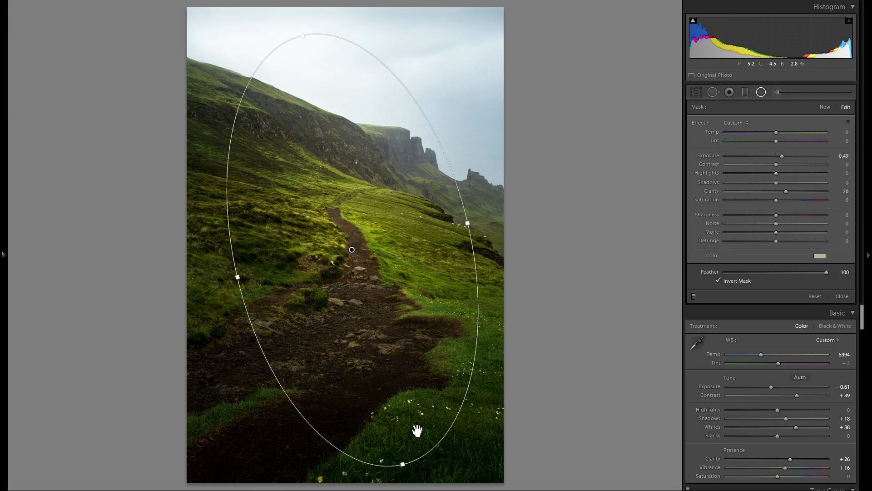
drag(782, 156, 752, 156)
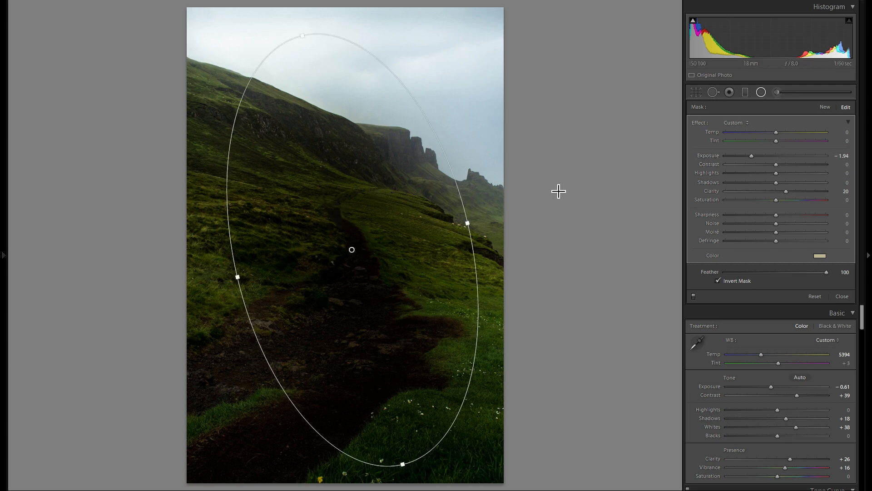
key(ctrl+z)
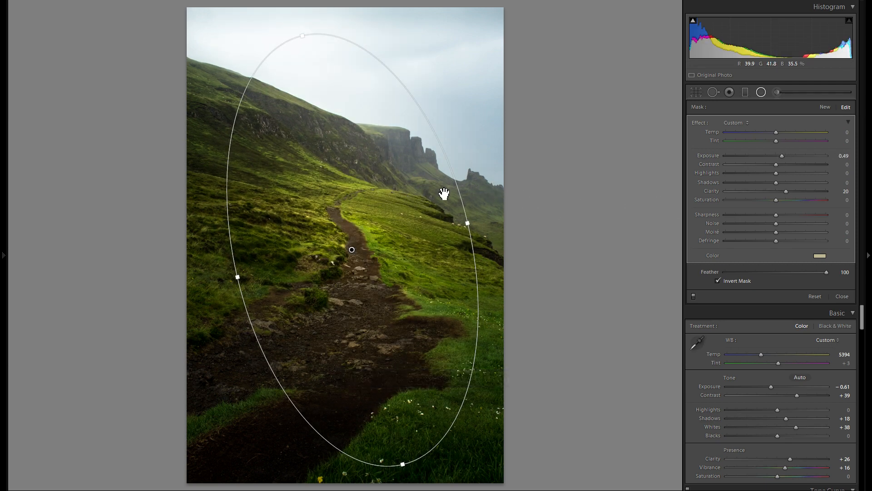
drag(423, 224, 421, 226)
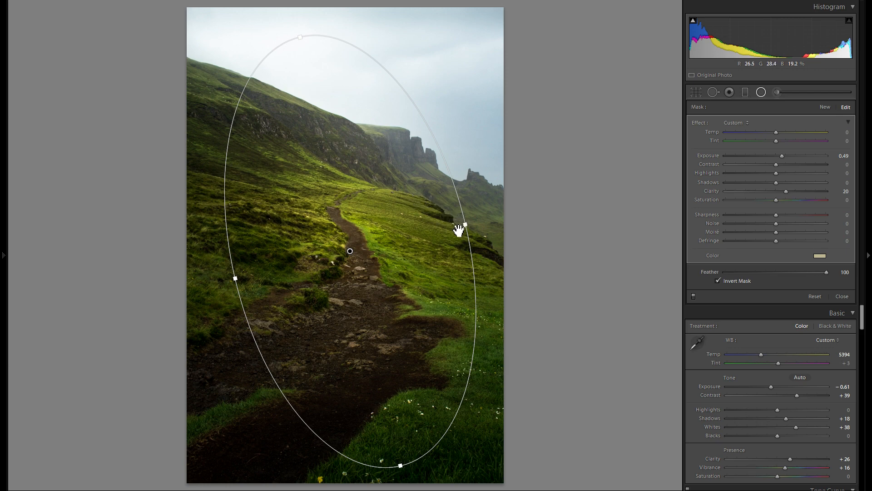
Toggle the radial filter off and on repeatedly to compare the hillside with and without its glow
click(693, 297)
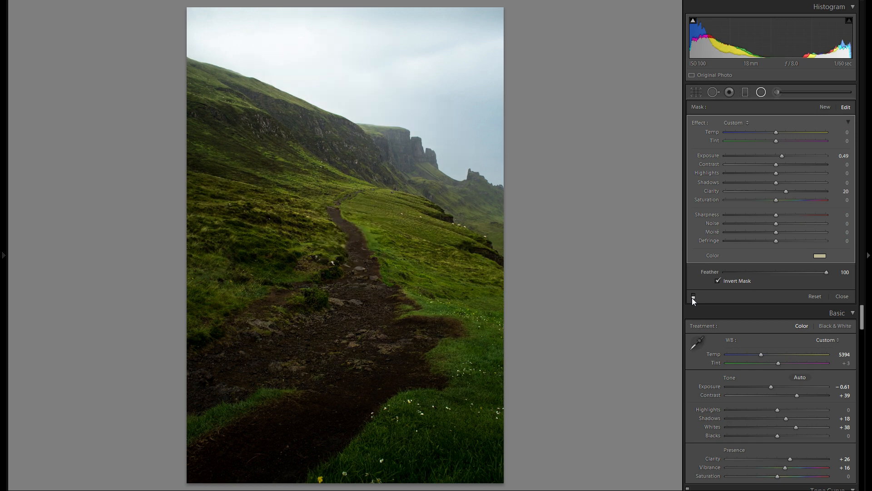
click(693, 297)
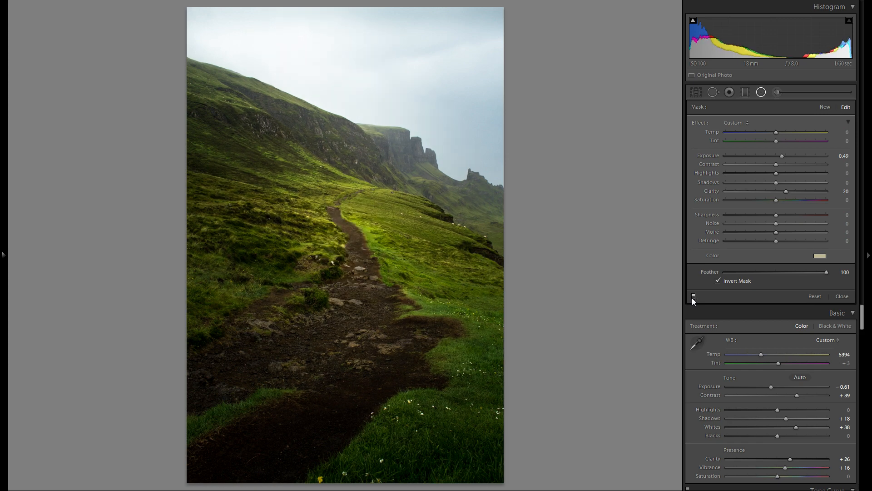
click(693, 297)
click(693, 297)
click(693, 297)
click(693, 298)
Reduce the radial filter's Clarity to 16 and its Exposure to 0.38
drag(786, 187, 783, 189)
drag(783, 156, 782, 156)
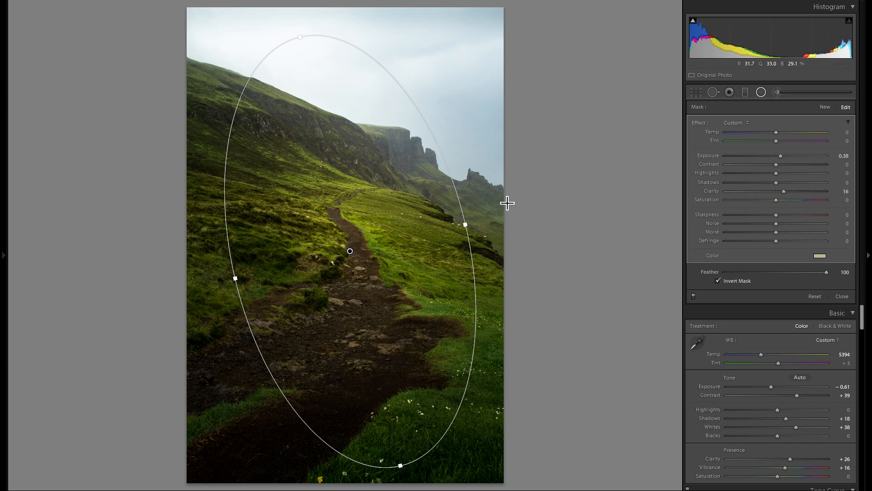
Add a new radial filter on the grass right of the path, with Exposure 0.34 and Clarity 10
click(825, 108)
drag(409, 290, 464, 320)
drag(422, 288, 444, 305)
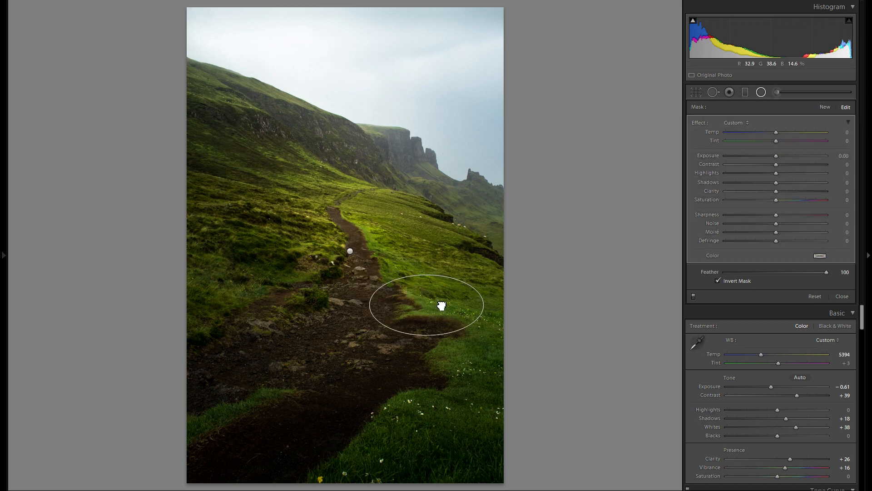
drag(778, 156, 783, 155)
click(791, 191)
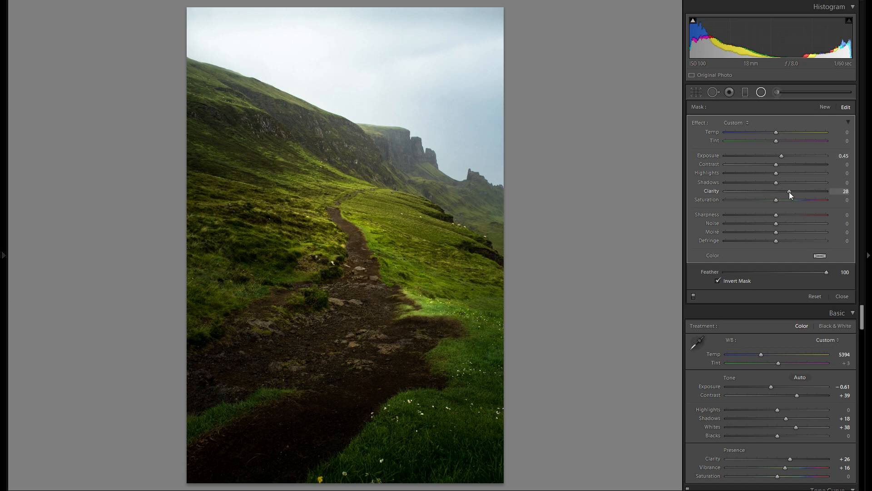
drag(783, 192, 781, 192)
drag(781, 156, 780, 157)
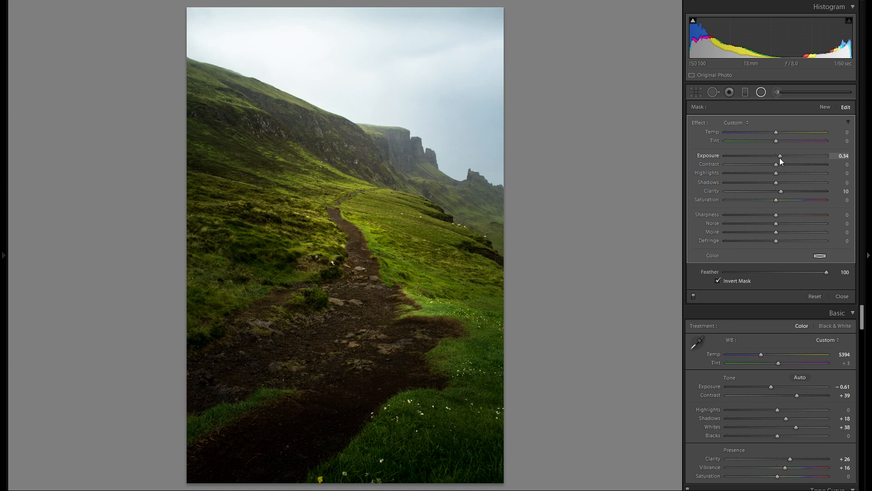
Duplicate the grass radial filter and move the copy onto the slope left of the path's far end
right_click(461, 313)
click(466, 305)
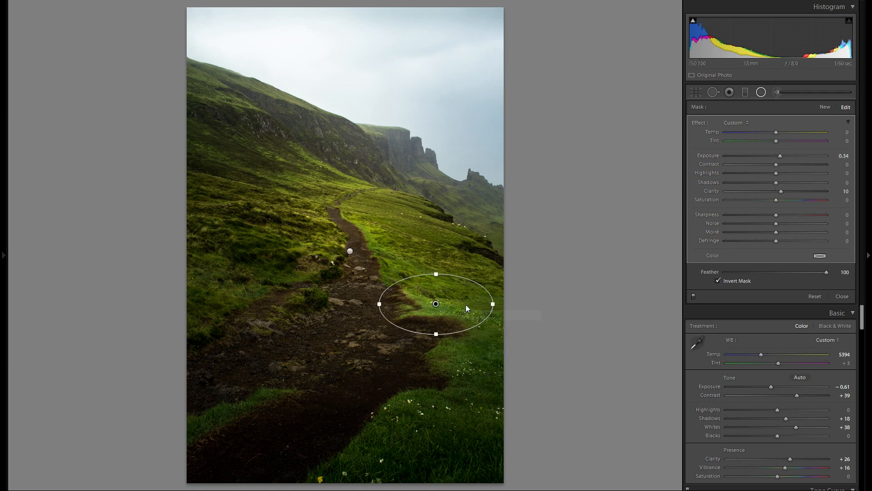
drag(462, 307, 319, 215)
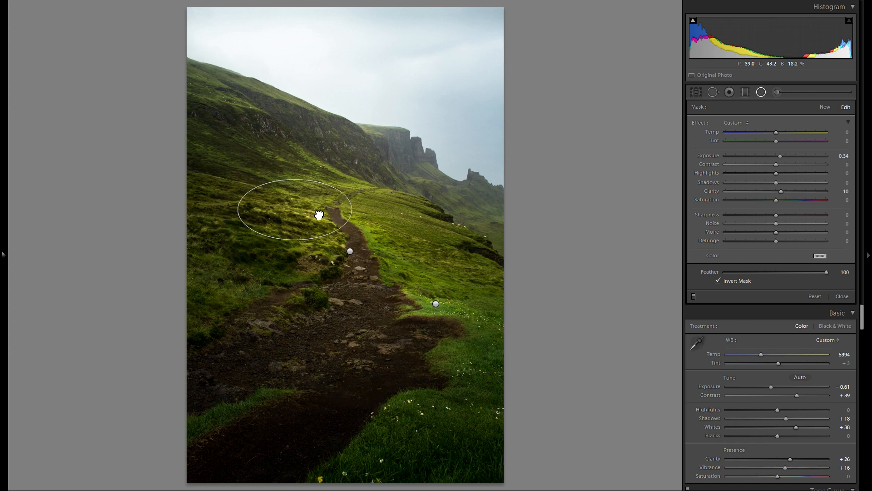
right_click(321, 218)
key(Escape)
Place further copies of the brightening filter on the slope right of the path and on the grass lower down
drag(351, 172, 467, 363)
right_click(417, 230)
click(419, 231)
right_click(467, 363)
click(459, 367)
Flatten and narrow a copy with Exposure 0.23 over the bush beside the path, and duplicate it onto the grass farther left
drag(327, 314, 309, 306)
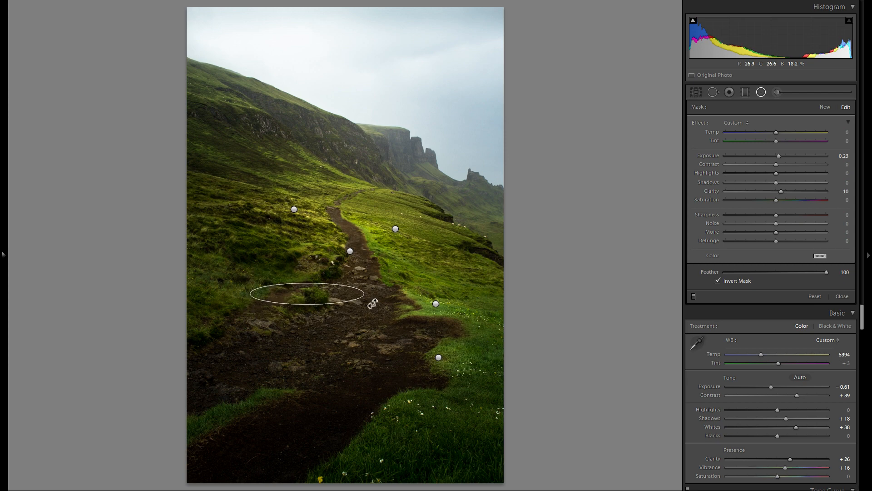
drag(364, 293, 324, 302)
right_click(321, 296)
click(324, 296)
drag(323, 298, 241, 280)
Try a duplicated radial filter with Exposure 0.89 on the foreground grass, and delete it
right_click(250, 296)
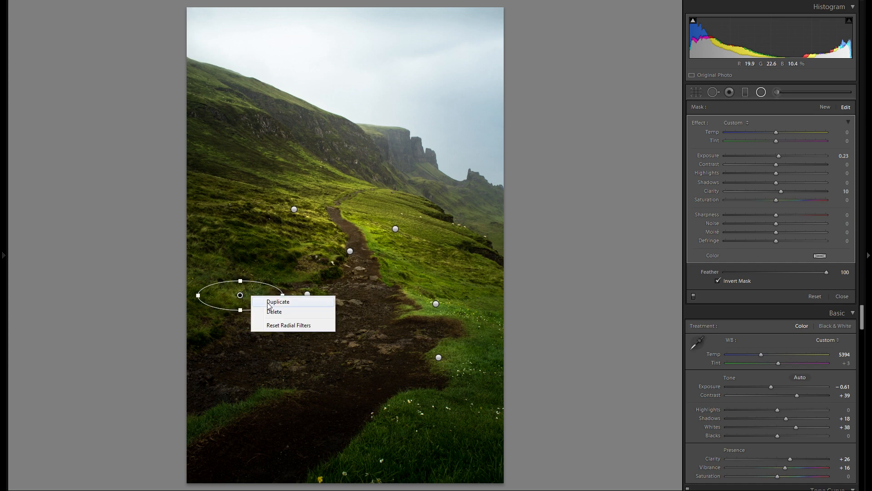
click(269, 302)
drag(259, 301, 379, 464)
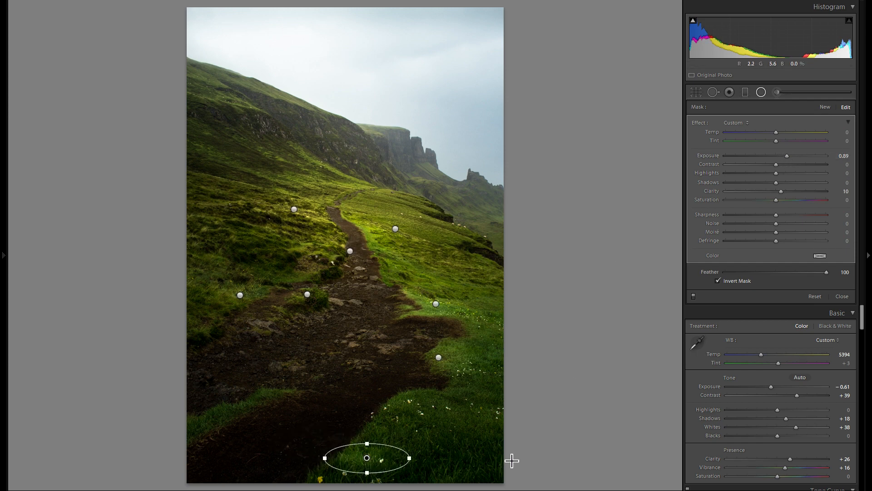
right_click(398, 450)
click(400, 474)
Add another brightening radial filter on the upper-left slope and duplicate it
click(436, 304)
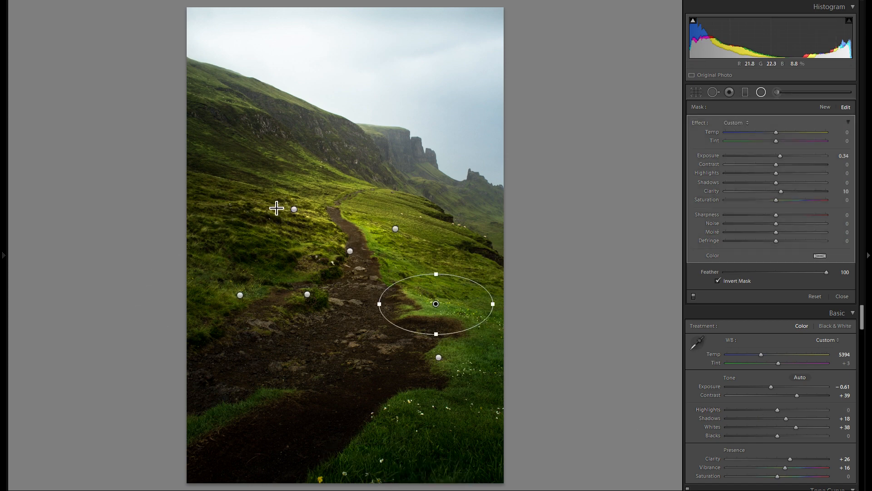
drag(223, 191, 288, 205)
drag(779, 156, 781, 155)
drag(235, 201, 376, 278)
right_click(248, 185)
click(263, 185)
Place small brightening filters on the stones along the upper path and the rocks at its left edge
right_click(376, 278)
key(Escape)
mouse_move(348, 310)
mouse_down()
mouse_move(339, 314)
mouse_move(358, 308)
mouse_up()
right_click(357, 307)
key(Escape)
drag(394, 358, 278, 327)
right_click(392, 354)
click(408, 358)
Duplicate the small radial filter onto the stones in the lower path and set the last copy's Exposure to 0.27
right_click(370, 340)
click(381, 347)
right_click(374, 367)
click(385, 373)
drag(780, 158, 781, 158)
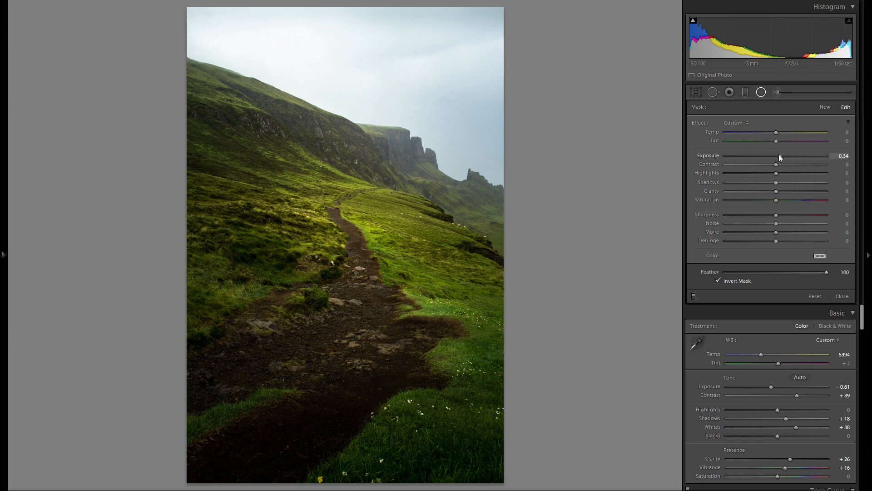
drag(780, 157, 778, 157)
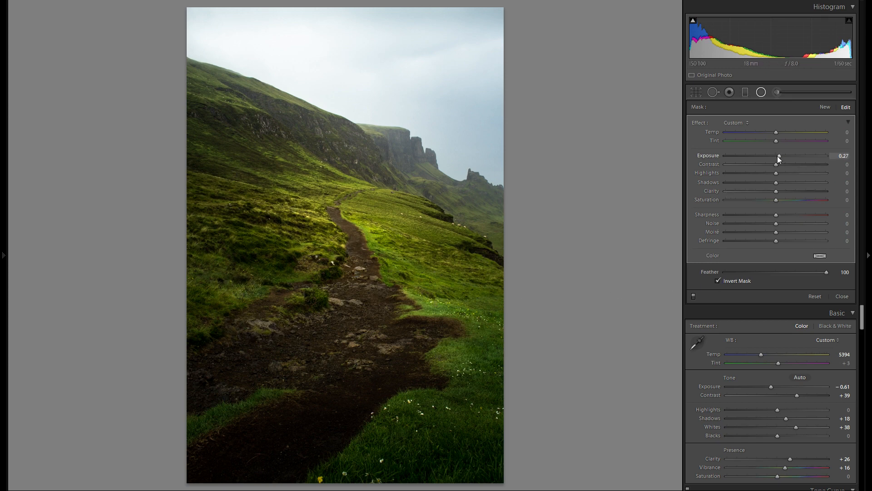
Toggle the radial filters off and on to compare the photo with and without the local brightening
click(693, 296)
click(693, 296)
click(693, 296)
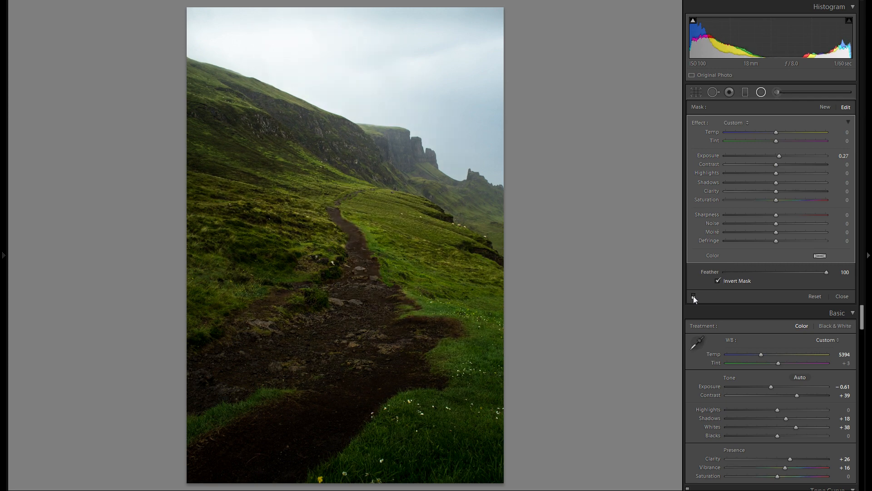
click(693, 296)
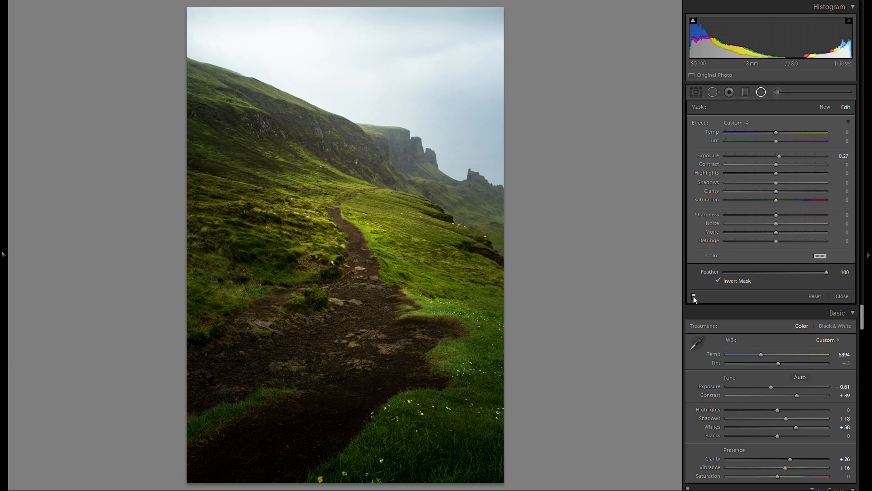
click(694, 296)
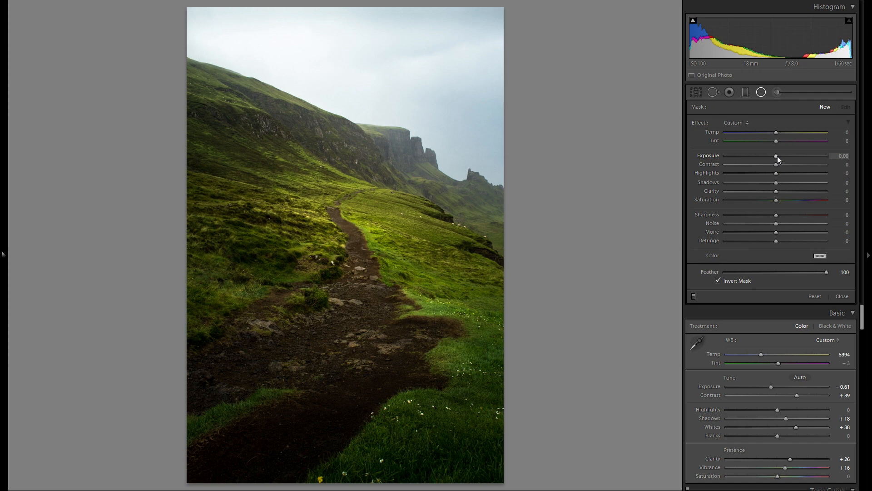
Draw a flat radial filter near the right edge of the grassy slope and set its Exposure to −0.38
drag(417, 258, 470, 277)
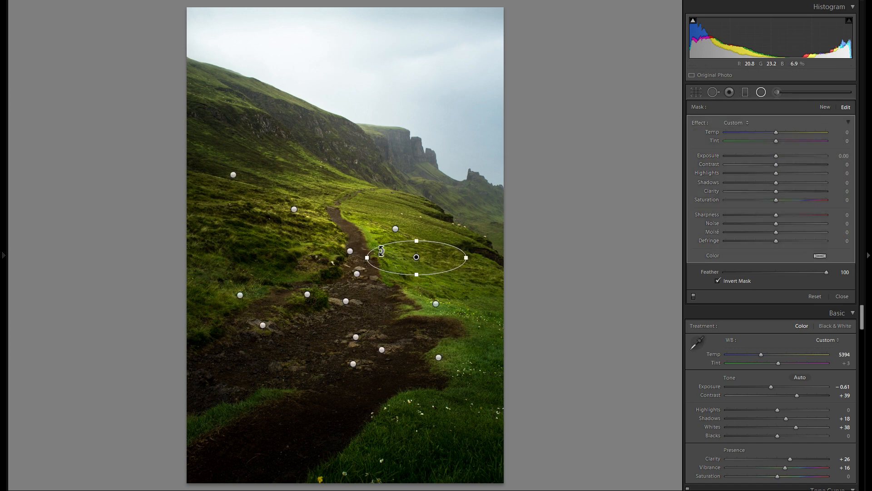
drag(416, 290, 464, 264)
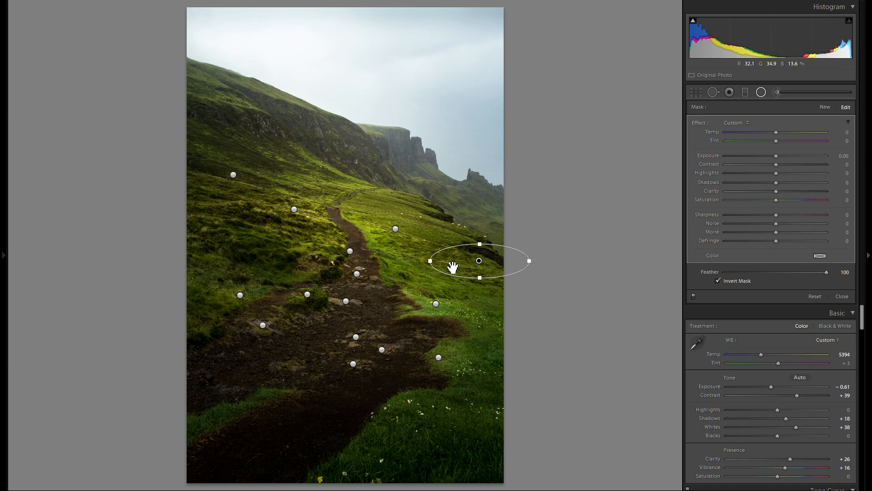
drag(775, 157, 770, 156)
Duplicate the darkening filter onto the lower right-hand grass and the path edge below the bush
drag(424, 263, 293, 319)
right_click(476, 261)
click(479, 267)
right_click(470, 333)
click(482, 337)
right_click(297, 317)
click(310, 324)
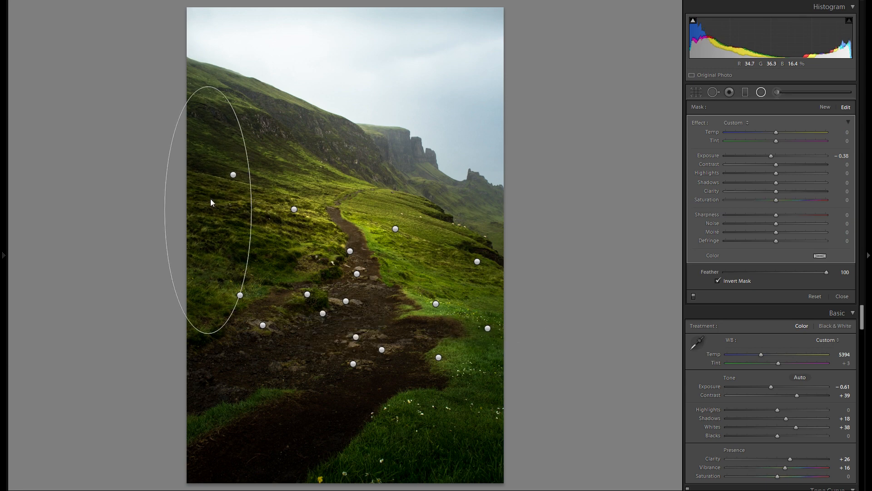
Enlarge a darkening copy over the left hillside and reshape it to cover the upper-left slope
drag(212, 203, 282, 200)
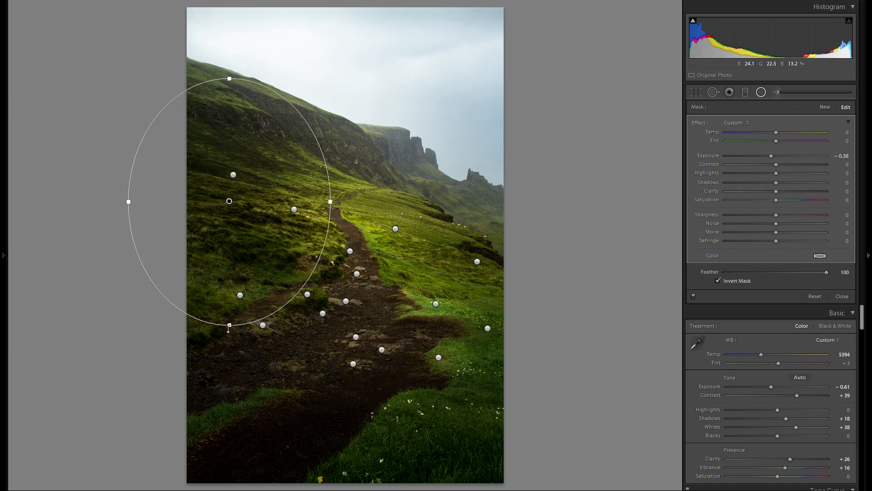
drag(241, 240, 300, 160)
drag(367, 156, 351, 180)
Duplicate the darkening filter as a slanted ellipse along the cliff face and set its Contrast to 21
right_click(285, 168)
click(306, 175)
drag(307, 163, 331, 153)
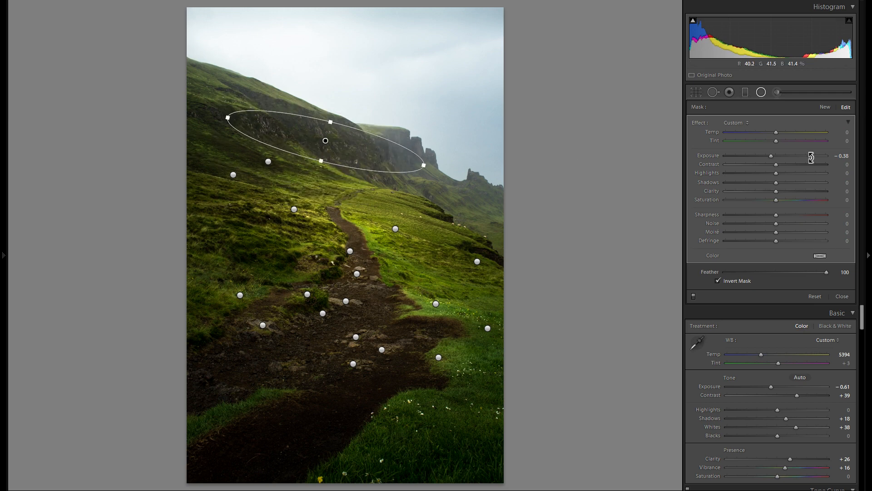
click(787, 163)
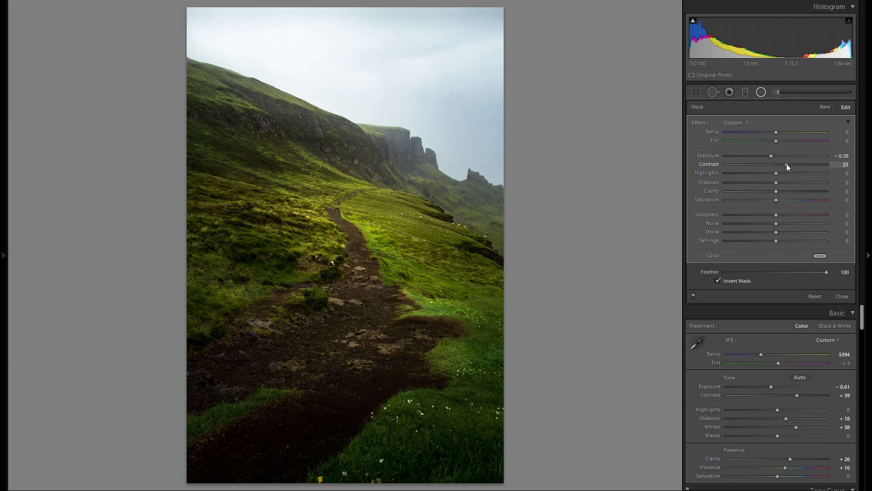
Duplicate the cliff filter onto the distant rock pinnacle and the dark ledge on the right slope
right_click(356, 154)
click(382, 160)
drag(382, 160, 505, 204)
right_click(505, 203)
click(521, 208)
drag(471, 185, 440, 216)
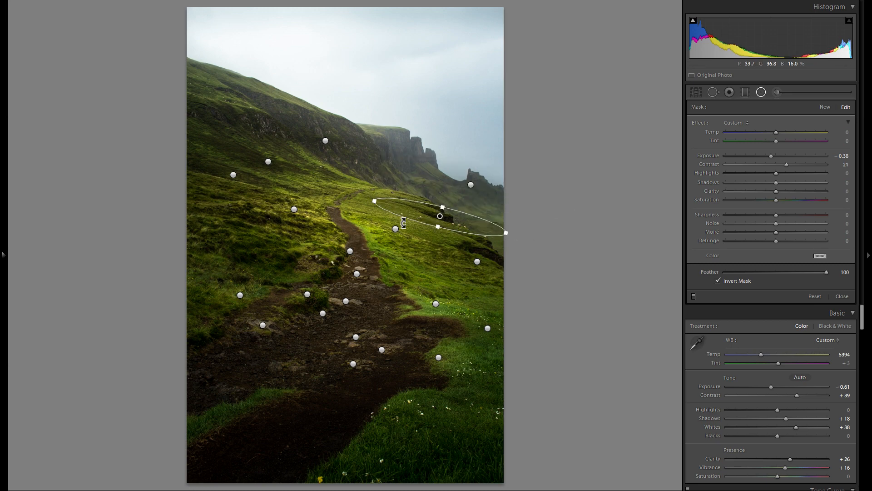
Place copies of the slanted darkening filter on the far-left hillside and across the middle of the path
right_click(457, 219)
click(475, 222)
drag(460, 225, 393, 310)
right_click(230, 203)
click(254, 207)
Duplicate the darkening filter onto the grass left of the path above the bush and the grass right of the path
right_click(369, 296)
click(395, 301)
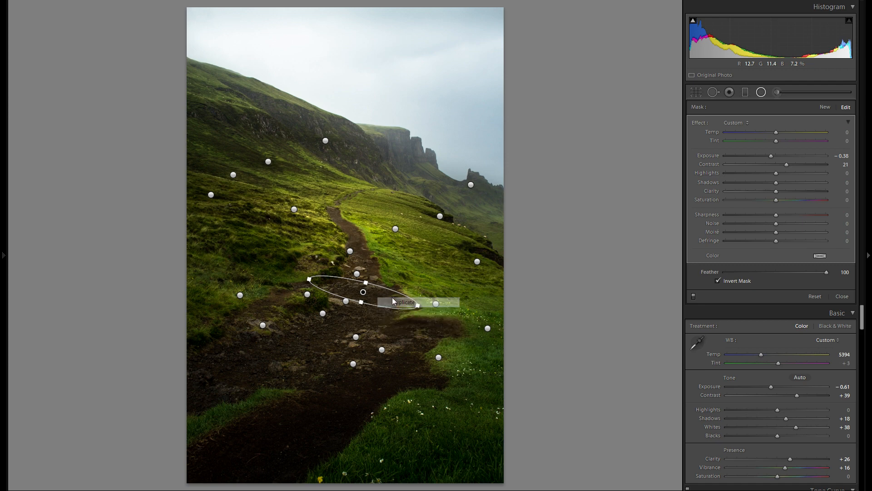
drag(321, 274, 312, 282)
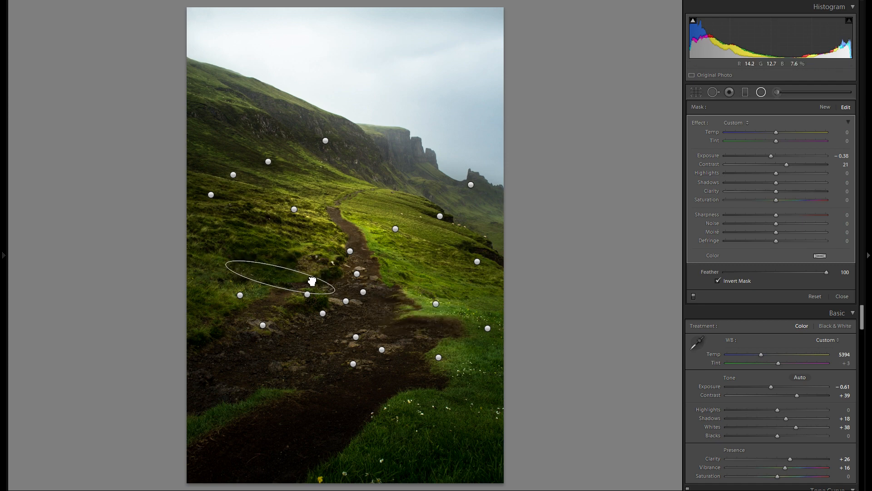
right_click(307, 278)
click(318, 283)
drag(317, 286, 483, 203)
Place more darkening copies below the right-hand ledge, on the hill below the pinnacle and beneath the distant cliffs
right_click(481, 287)
click(463, 286)
right_click(459, 238)
click(464, 242)
right_click(483, 203)
click(495, 205)
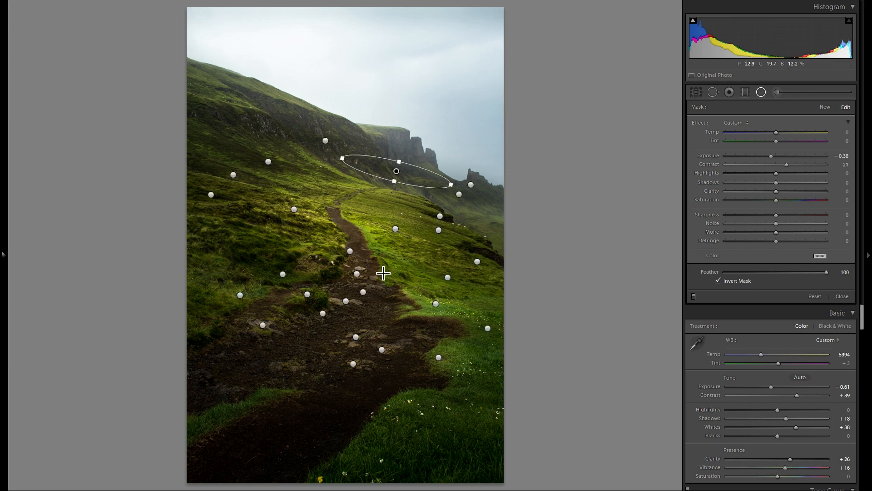
Toggle all radial filters off and on to compare the combined brightening and darkening
click(693, 297)
click(694, 297)
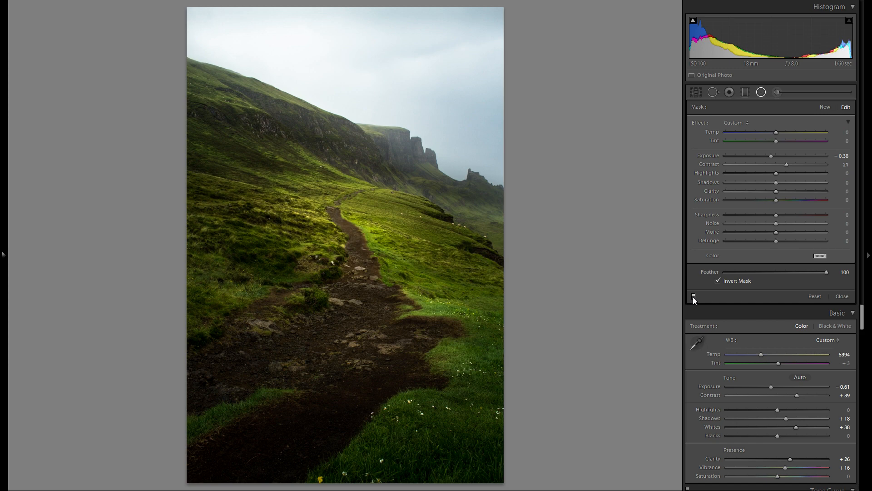
click(694, 296)
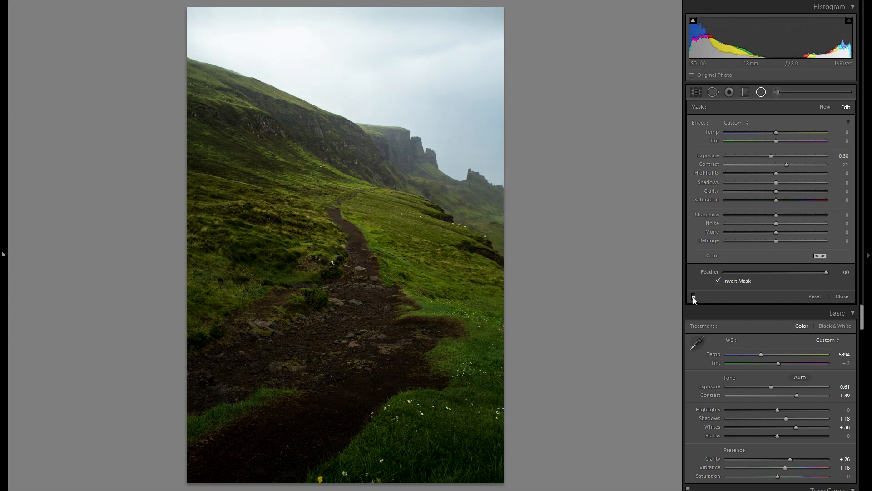
click(694, 296)
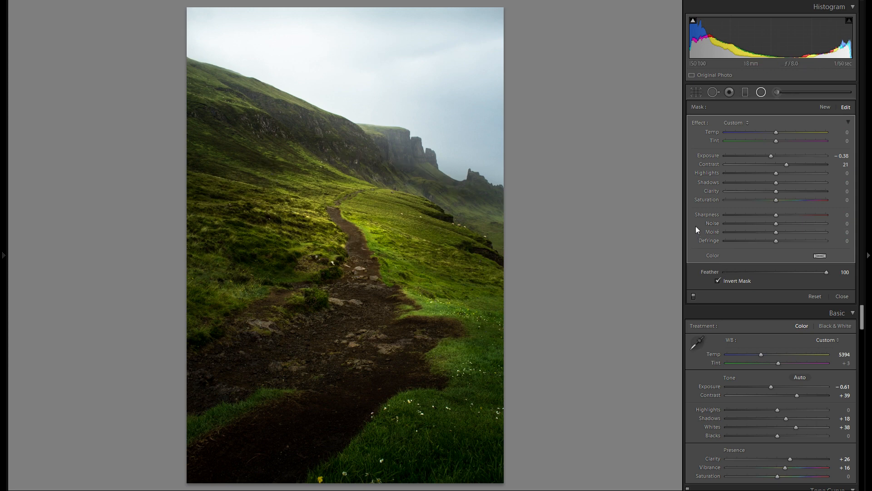
Using an adjustment brush with Exposure −0.38, Size 19 and Feather 100, paint over the upper-left hillside and the grass along the right edge
click(777, 92)
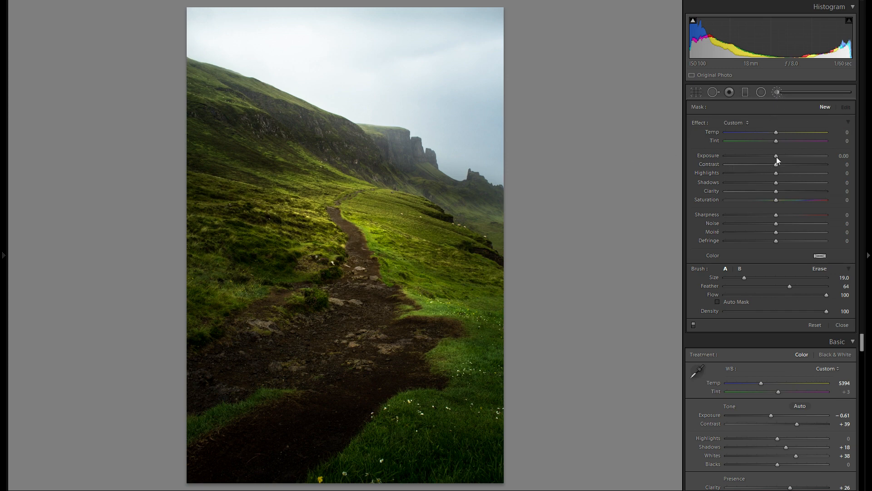
drag(776, 156, 772, 155)
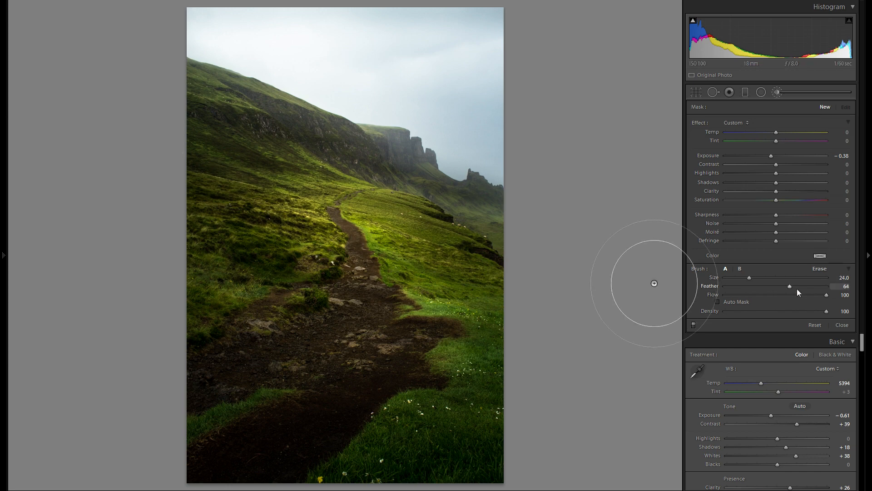
drag(795, 287, 828, 286)
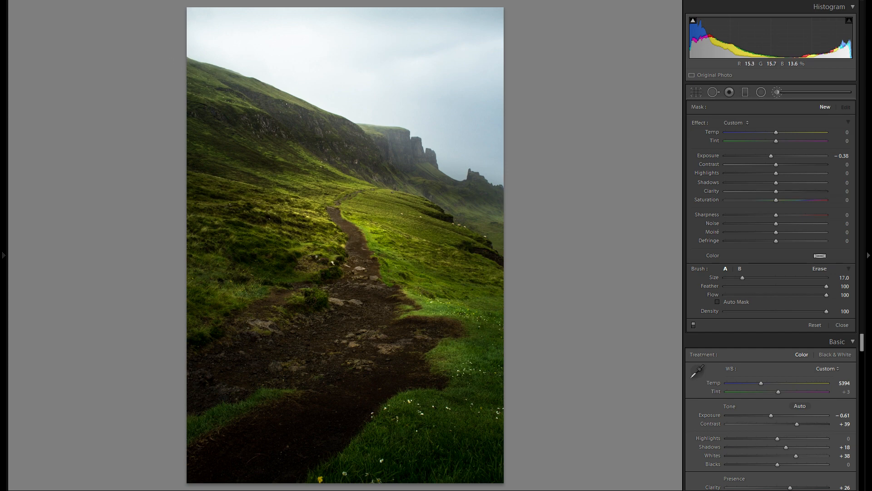
drag(252, 127, 163, 160)
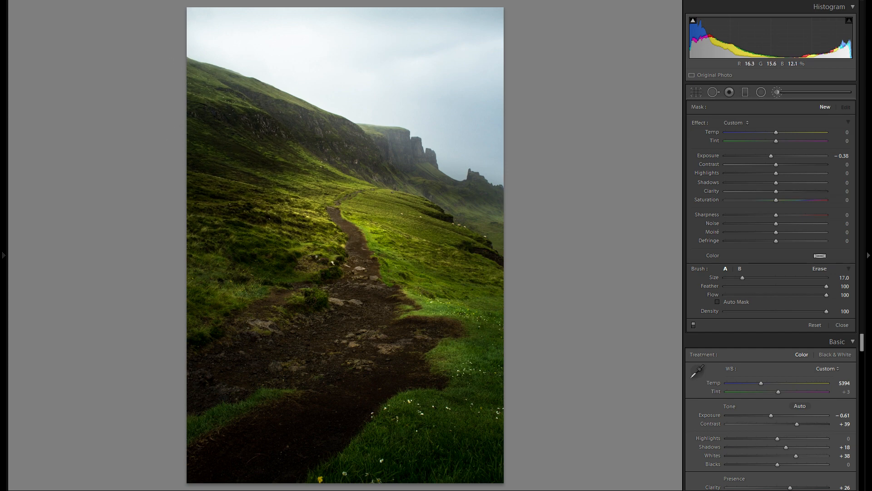
scroll(164, 173, up, 1)
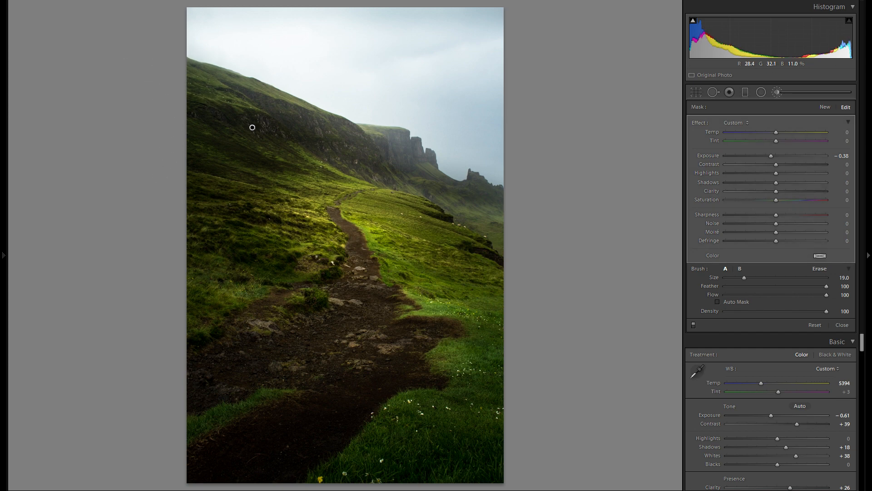
mouse_move(449, 224)
mouse_down()
mouse_move(458, 263)
mouse_move(482, 294)
mouse_up()
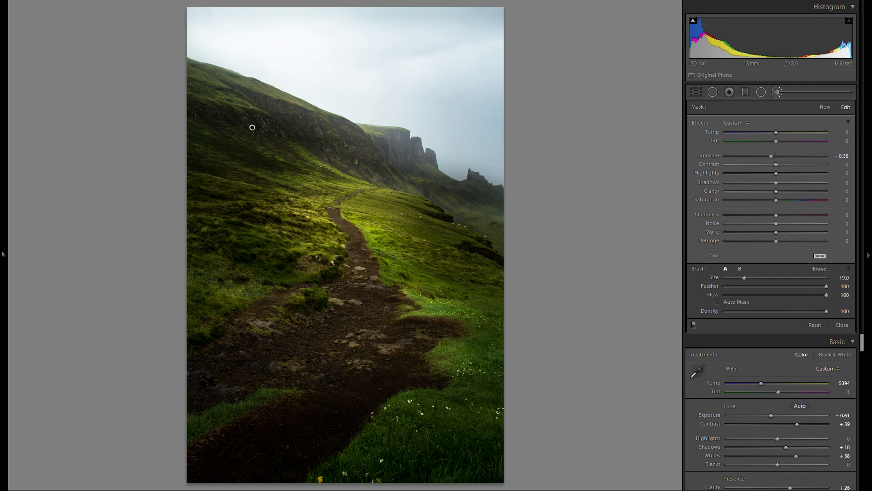
drag(493, 329, 459, 412)
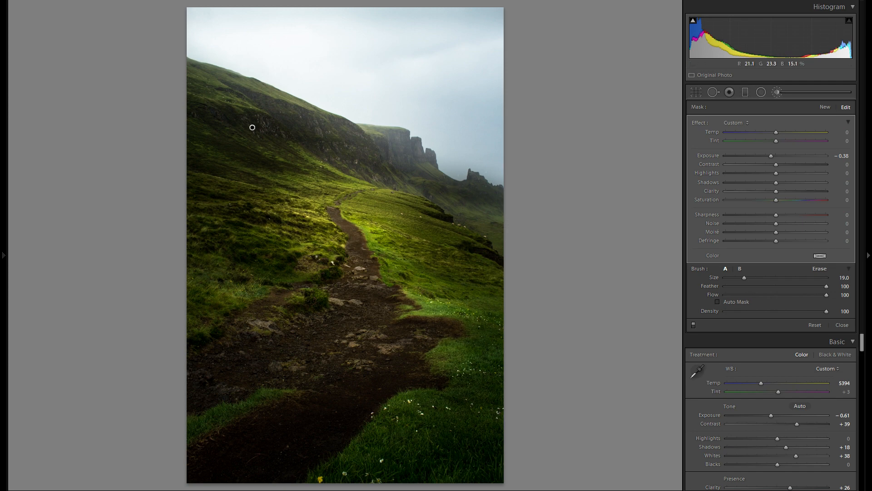
Reset the adjustment brush's Exposure and set it to −0.16 for a subtler darkening
double_click(707, 156)
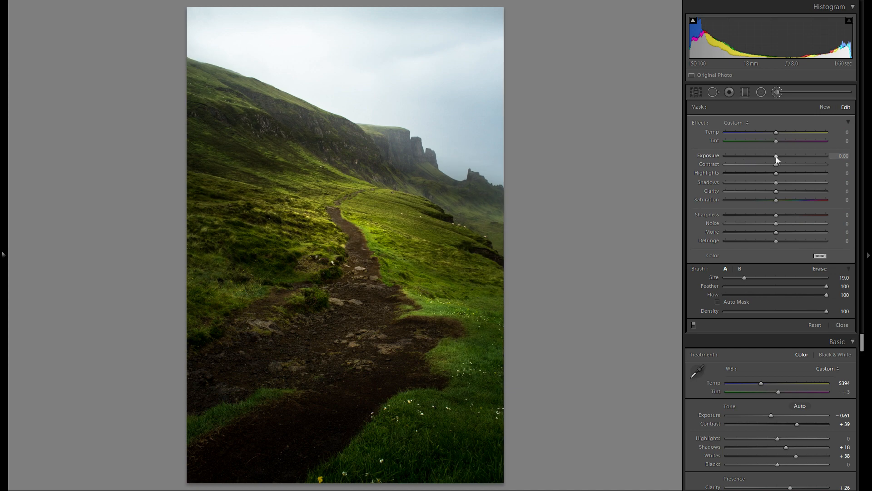
drag(776, 156, 773, 156)
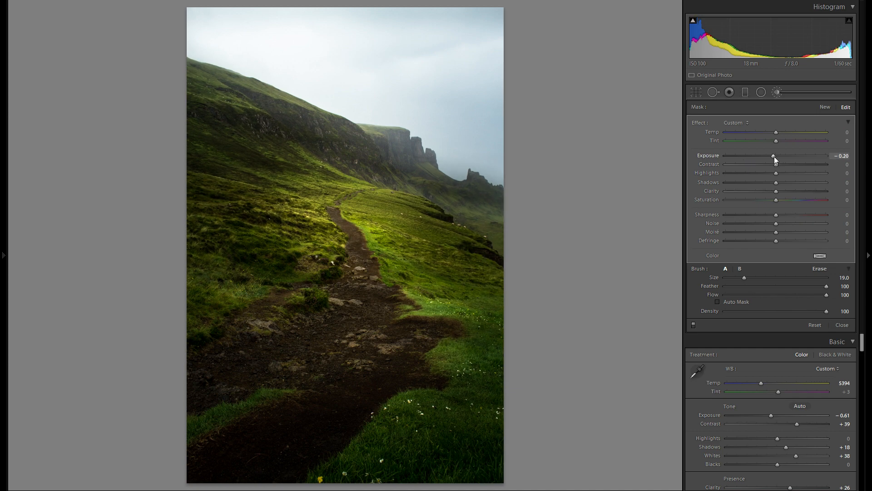
drag(774, 156, 775, 156)
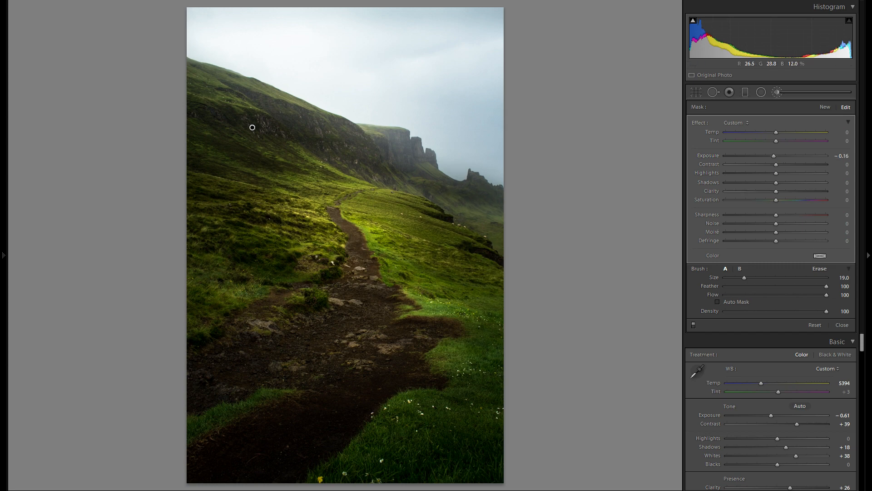
Refine the brush mask with the eraser at Size 29, and reduce the painting brush to Size 11
key(alt)
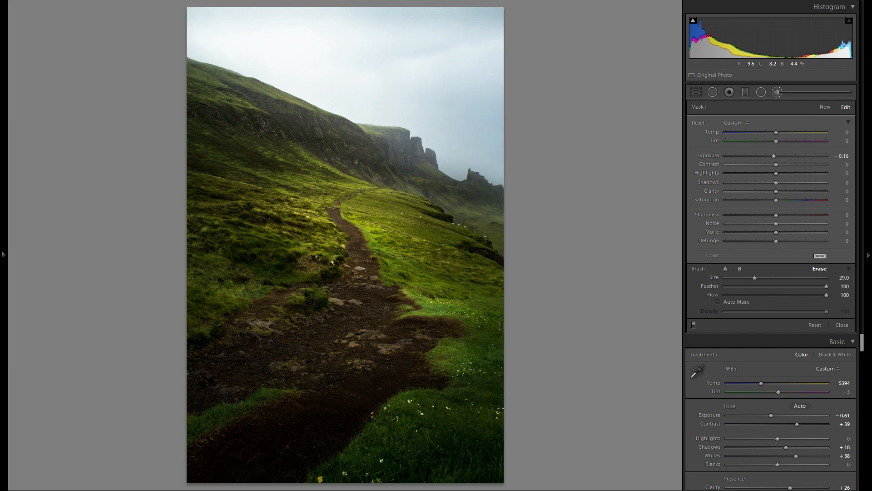
key(alt)
scroll(252, 127, down, 2)
scroll(375, 135, down, 1)
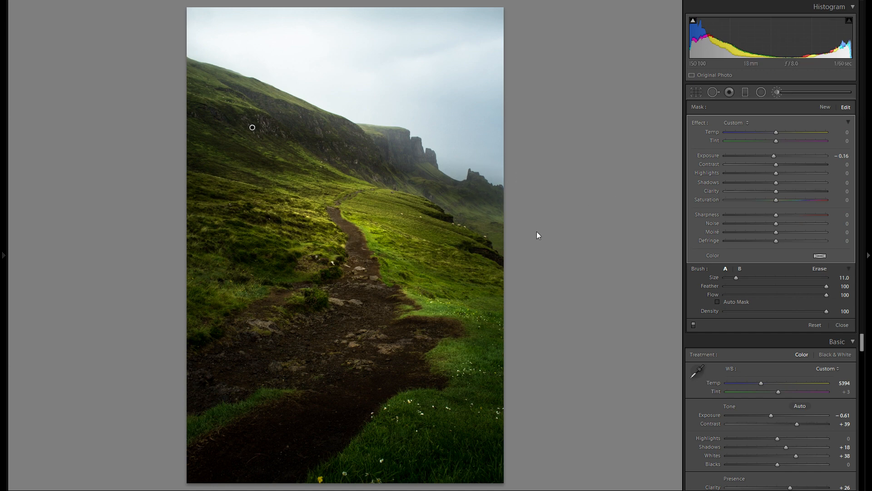
Check the painted areas with the mask overlay, enlarge the brush to Size 16, and hide the overlay again
key(o)
key(bracketright)
key(bracketright)
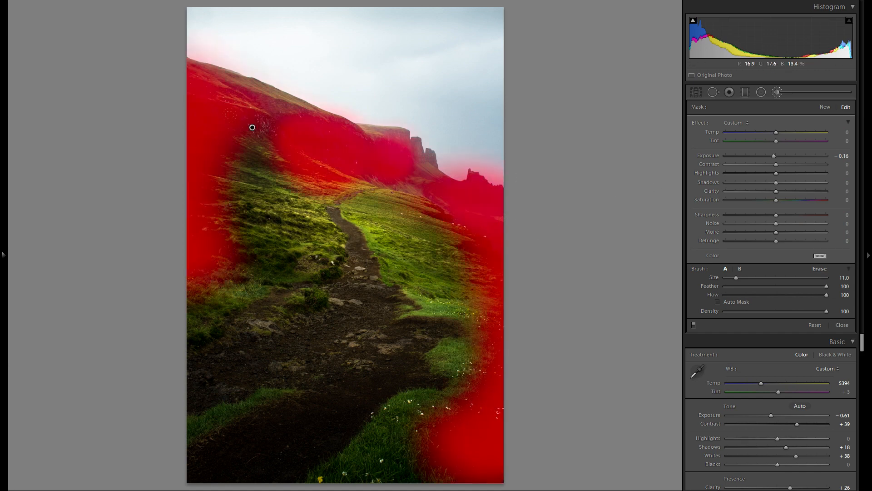
key(bracketright)
key(bracketright)
key(bracketright)
key(o)
Toggle the brush adjustments off and on to compare their effect, finishing with them enabled and the brush closed
click(693, 325)
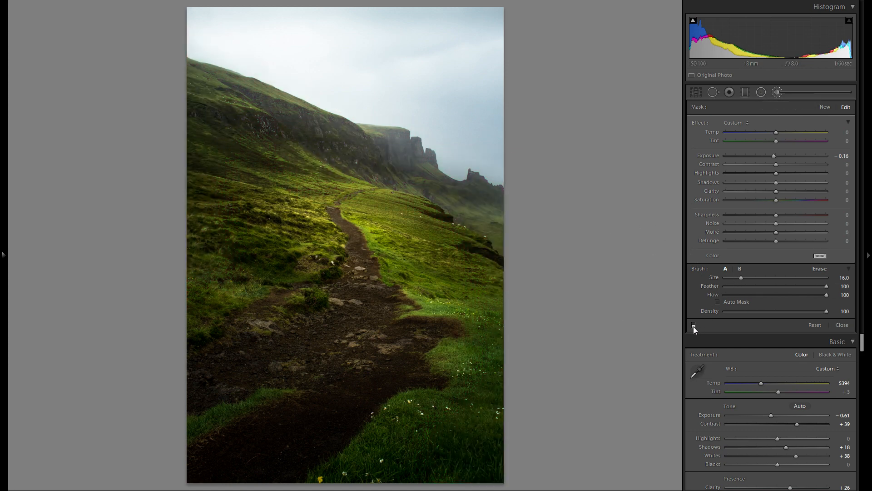
click(693, 325)
click(693, 325)
click(694, 325)
click(693, 326)
click(693, 326)
click(694, 325)
click(693, 326)
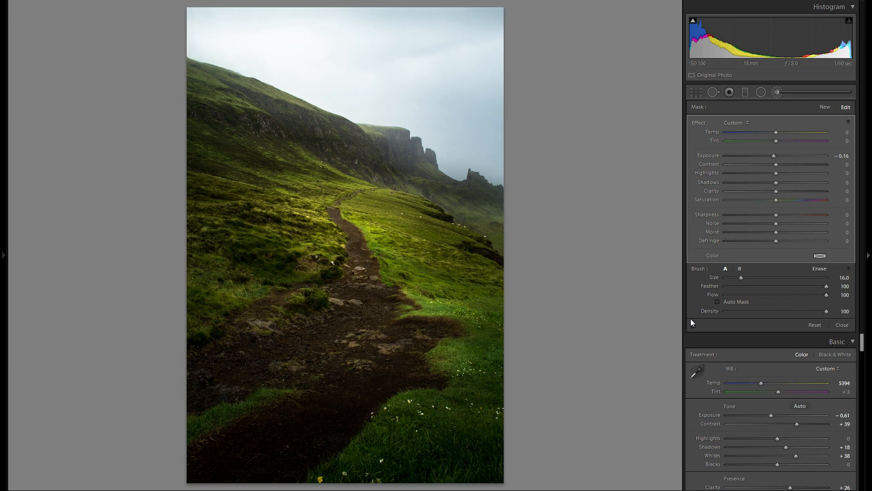
click(777, 91)
click(779, 92)
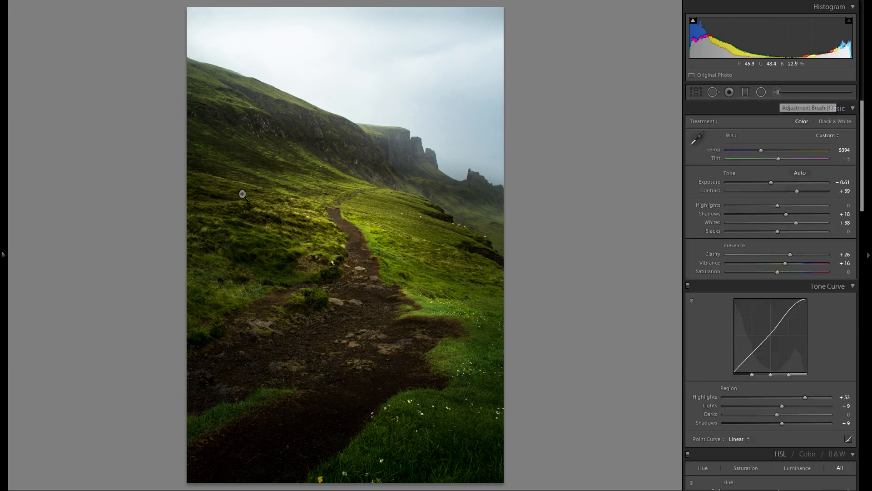
Compare the photo's original import state in the edit history with the latest edit, and return to the latest edit
click(6, 242)
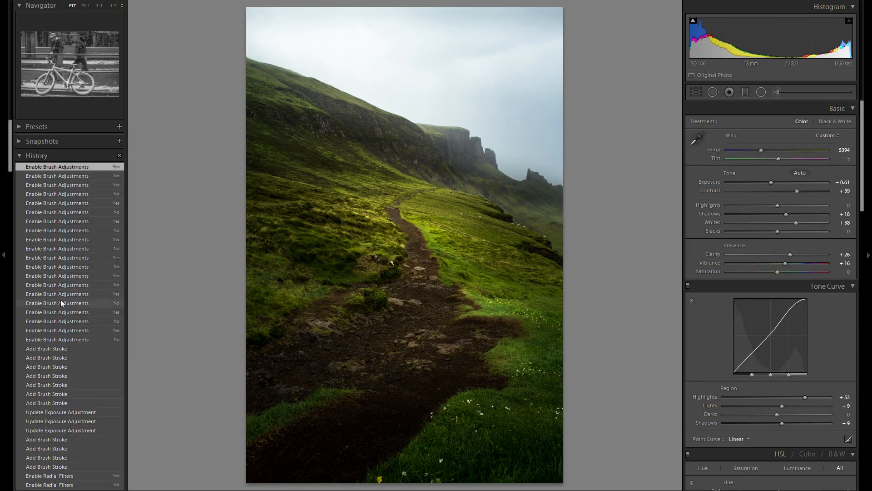
scroll(61, 304, down, 15)
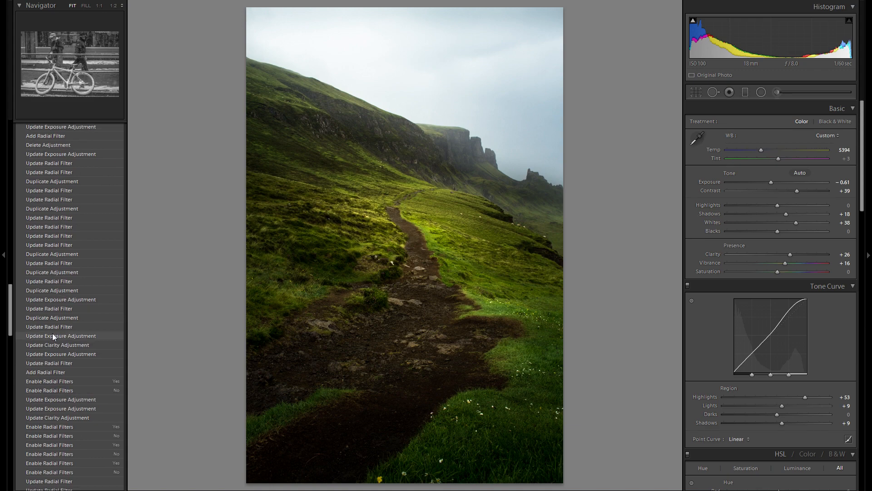
scroll(61, 364, down, 10)
click(66, 468)
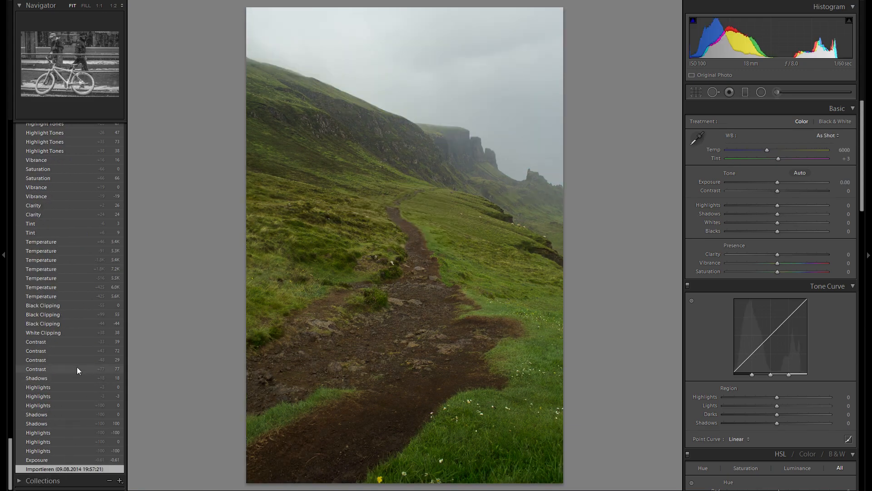
scroll(76, 359, up, 10)
scroll(98, 225, up, 10)
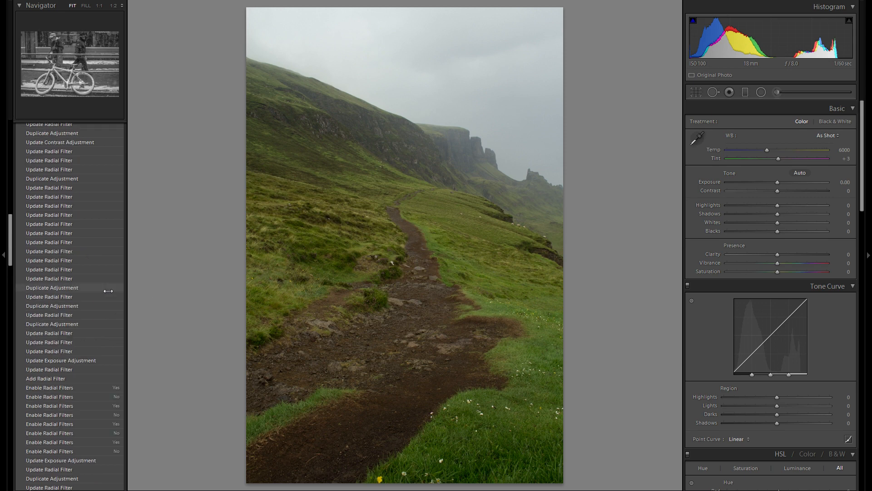
scroll(97, 225, up, 5)
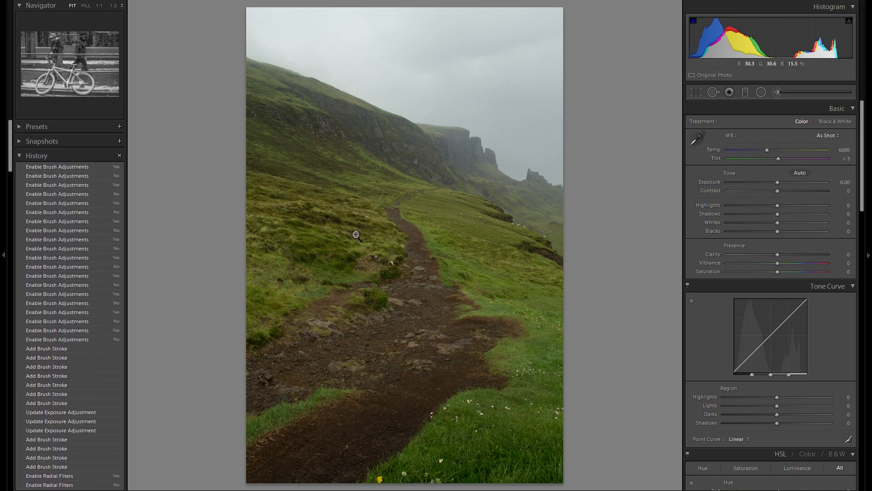
click(57, 167)
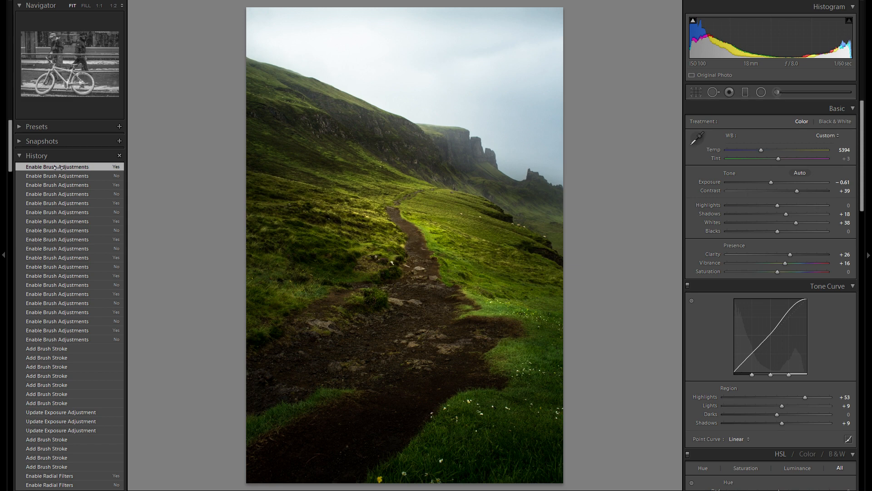
click(6, 157)
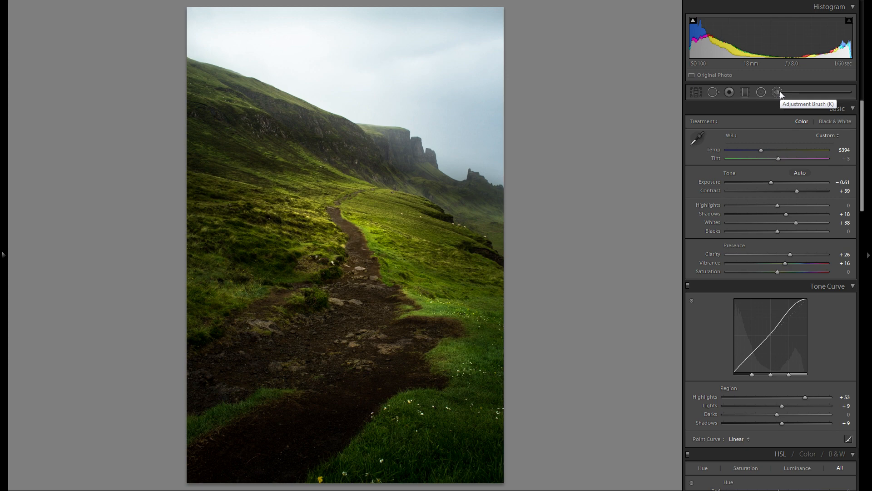
Review the graduated filters one by one across the path, left hillside and upper sky
click(747, 94)
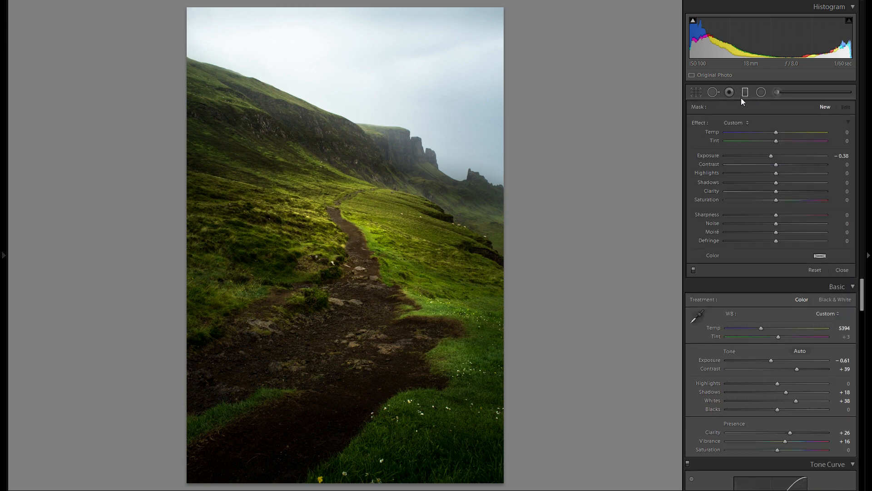
click(341, 218)
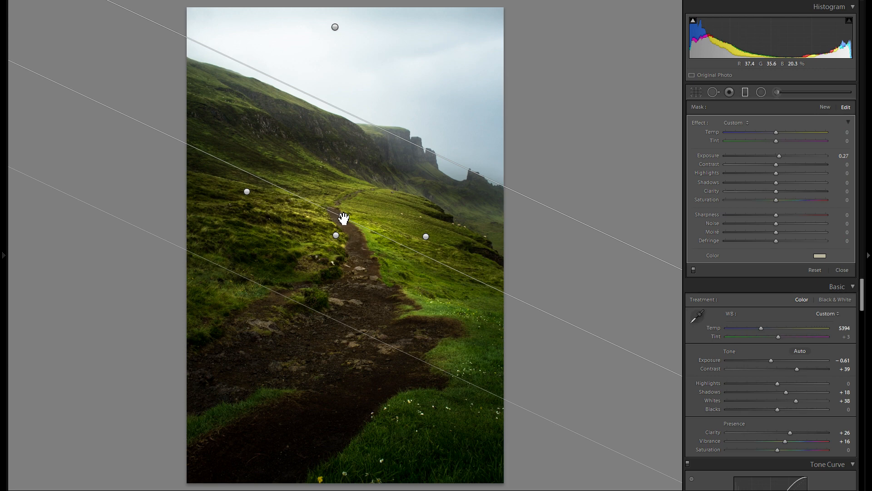
click(336, 235)
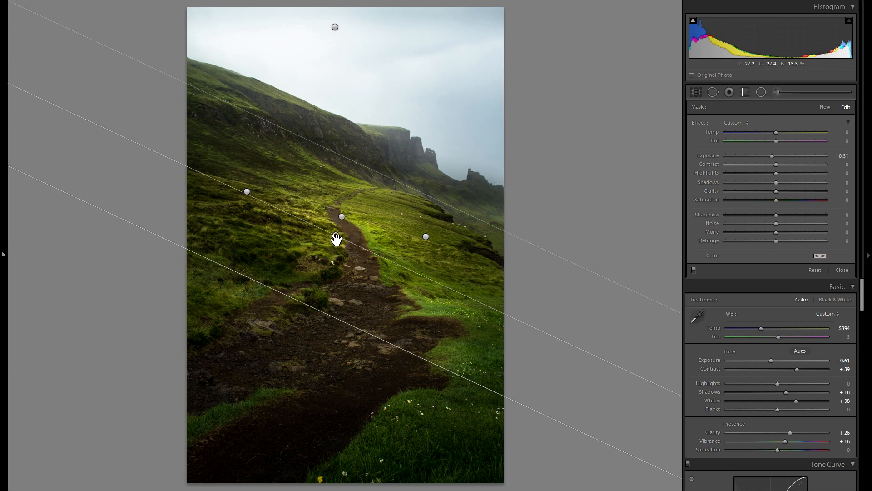
click(247, 191)
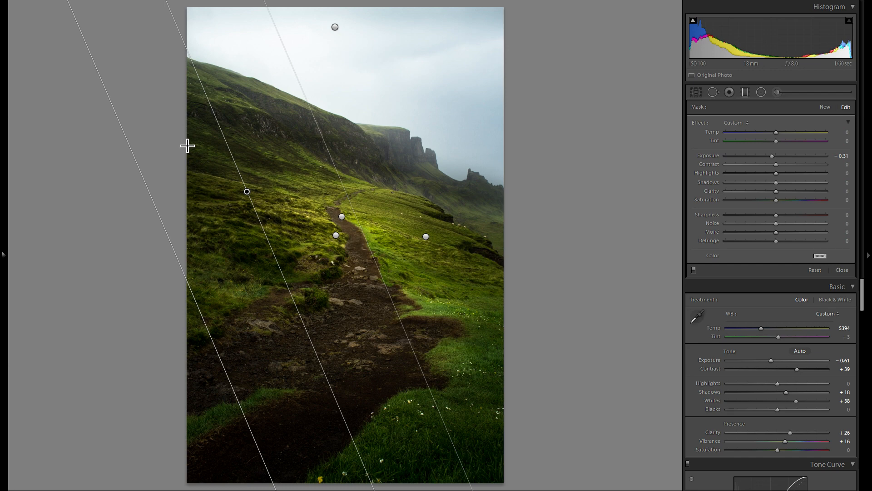
click(335, 28)
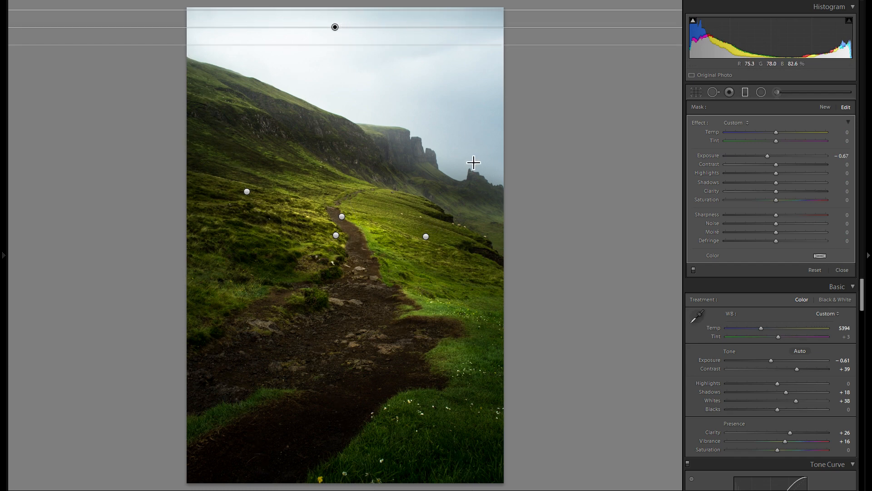
Review the radial filters on the left hillside, along the path and on the grass to its right
key(m)
click(761, 92)
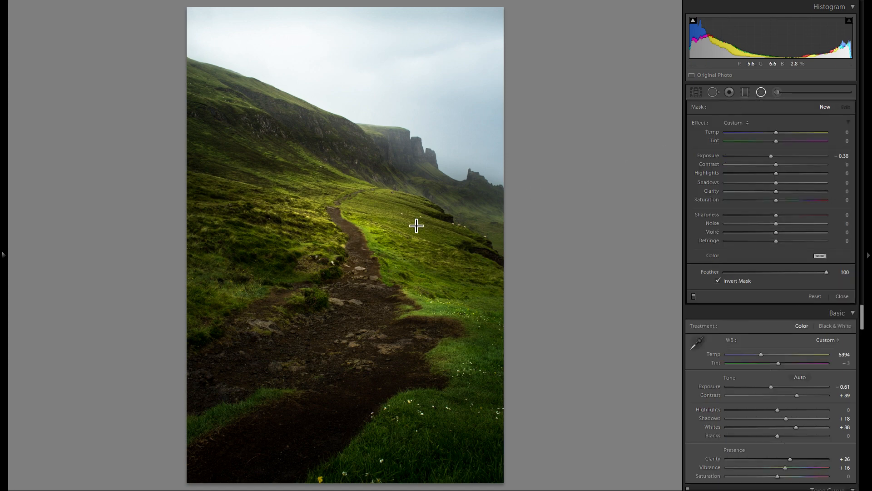
click(211, 194)
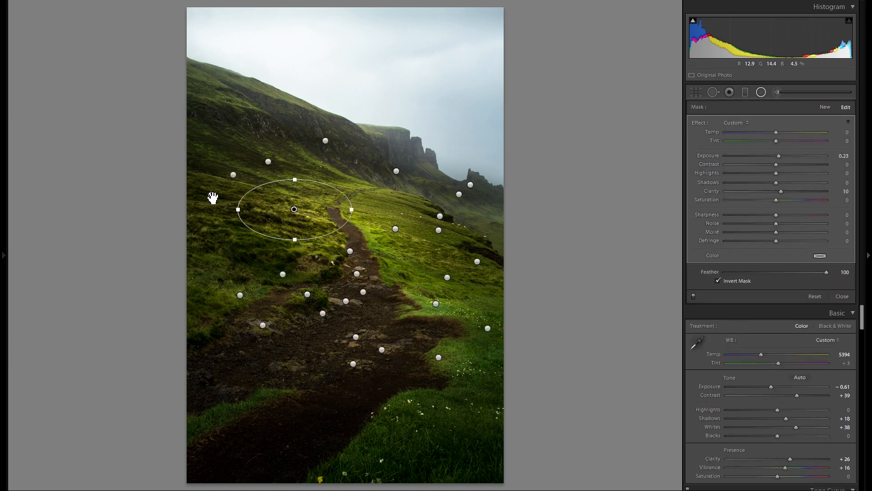
click(357, 274)
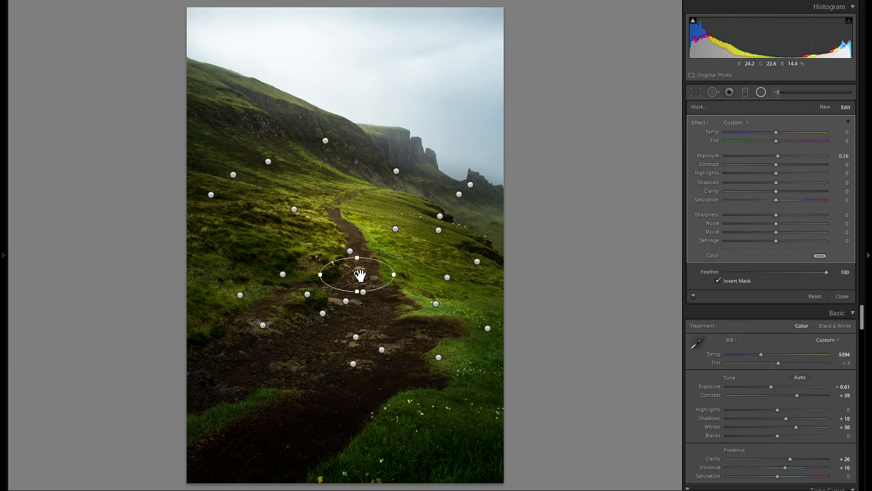
click(351, 253)
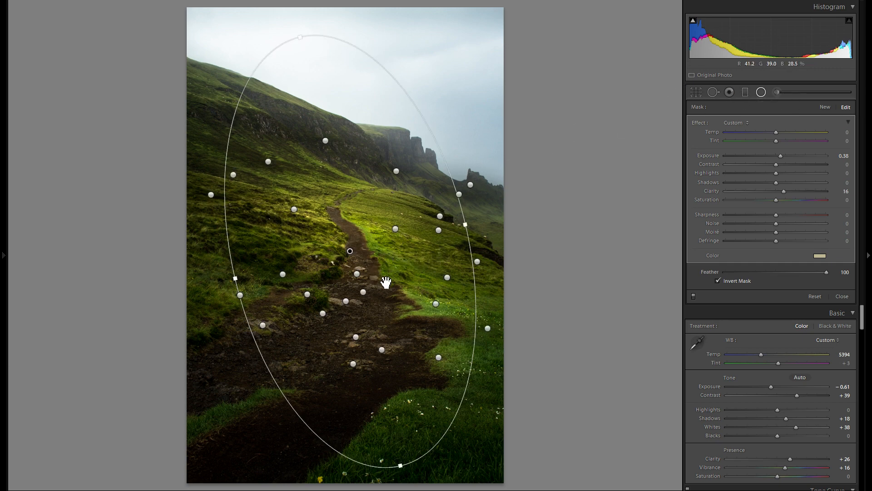
click(397, 230)
click(440, 230)
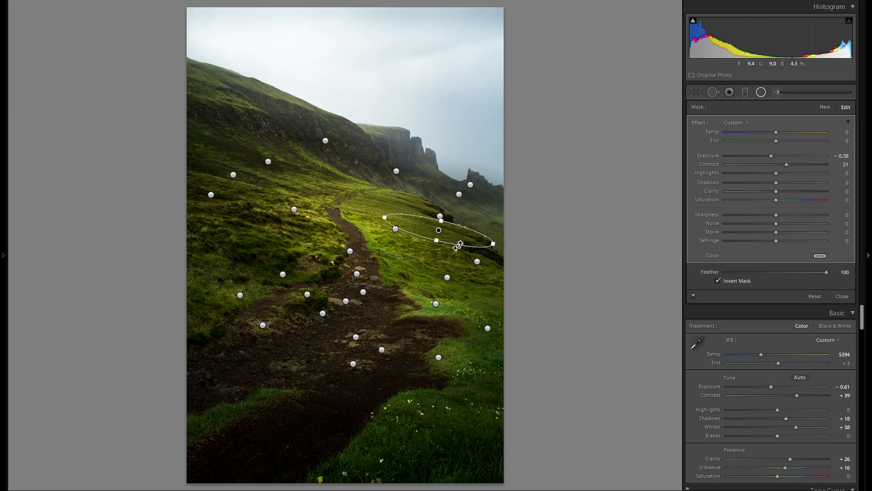
drag(439, 230, 445, 296)
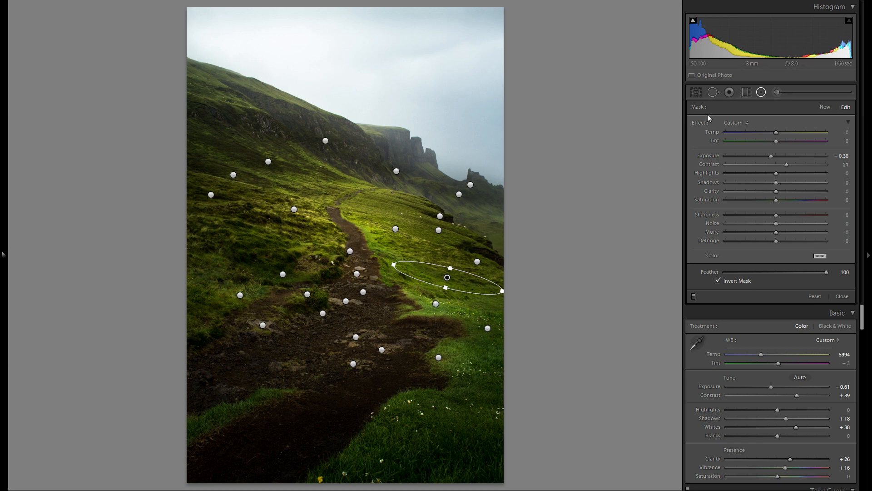
Check the adjustment brush pin, and compare the whole edit in the side-by-side Before/After view
key(k)
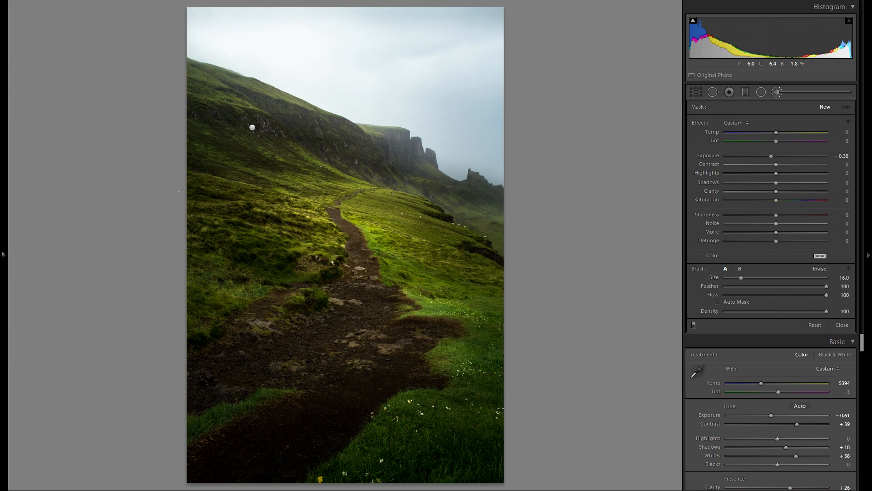
key(k)
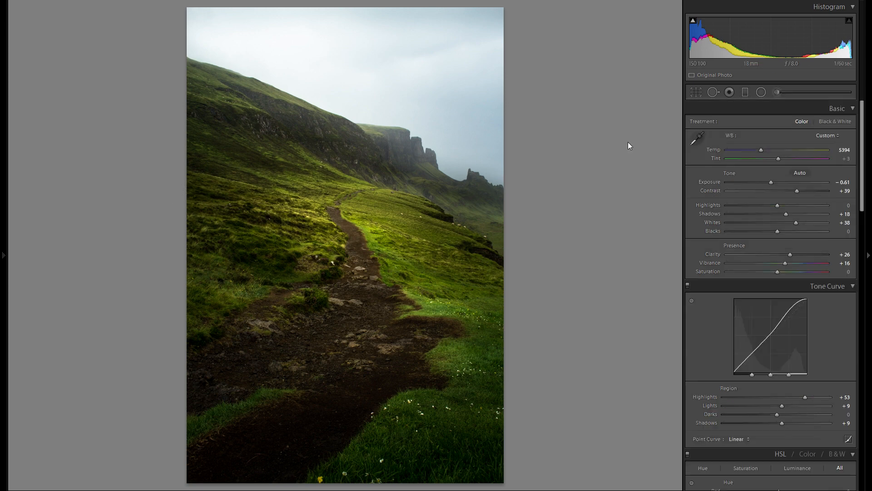
key(y)
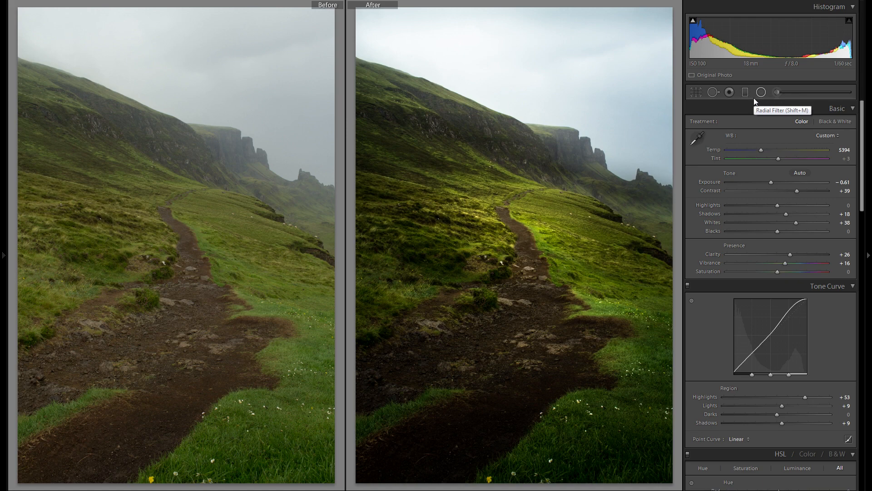
key(y)
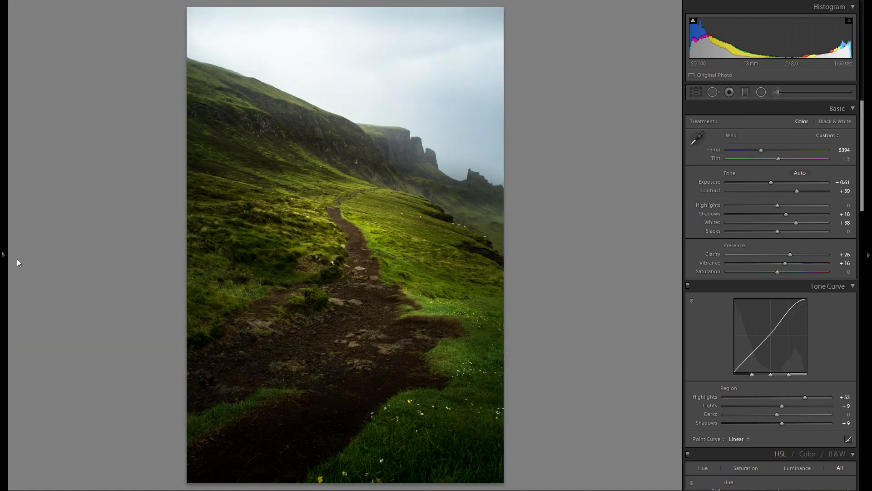
Go back in the edit history to the earliest state with the graduated filters disabled
click(5, 254)
scroll(57, 282, down, 5)
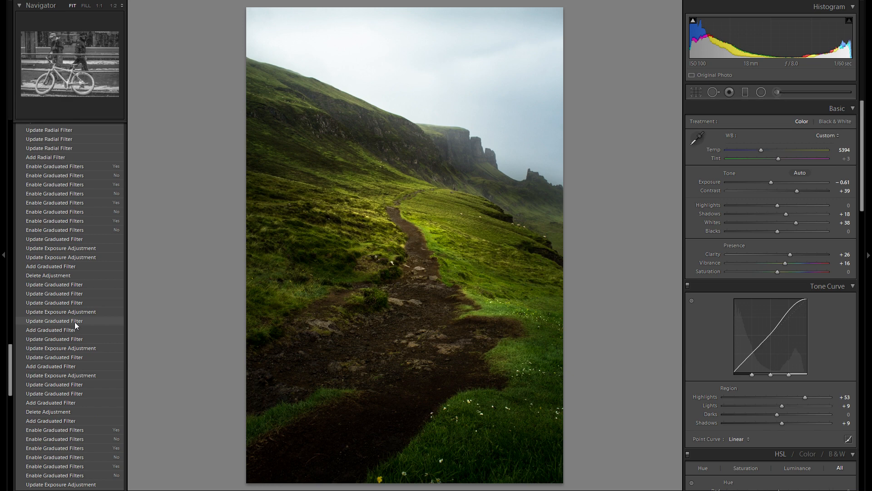
scroll(80, 347, down, 5)
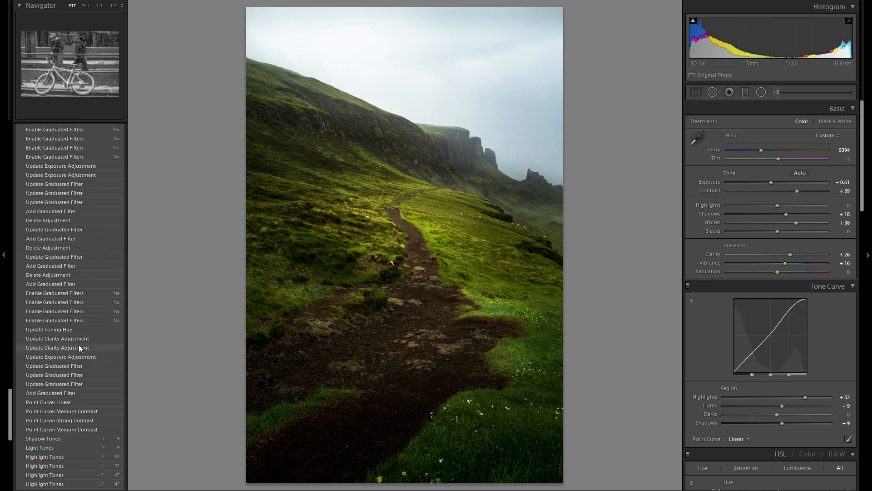
scroll(79, 349, down, 5)
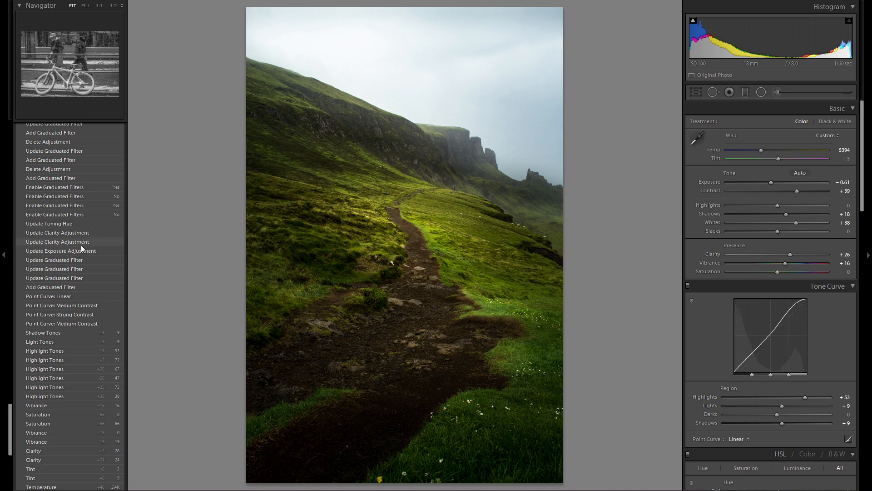
click(72, 217)
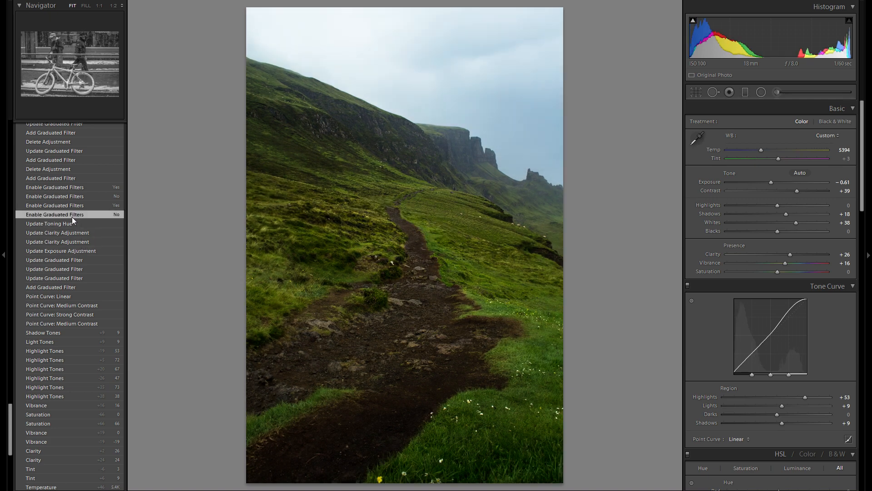
Compare the newest state in the edit history with the earliest Add Graduated Filter state, just after the linear point curve
scroll(97, 246, up, 20)
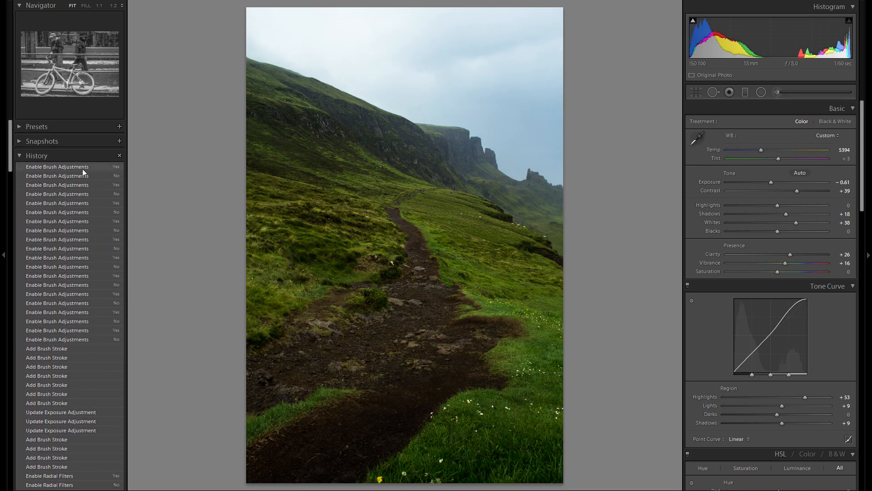
click(82, 166)
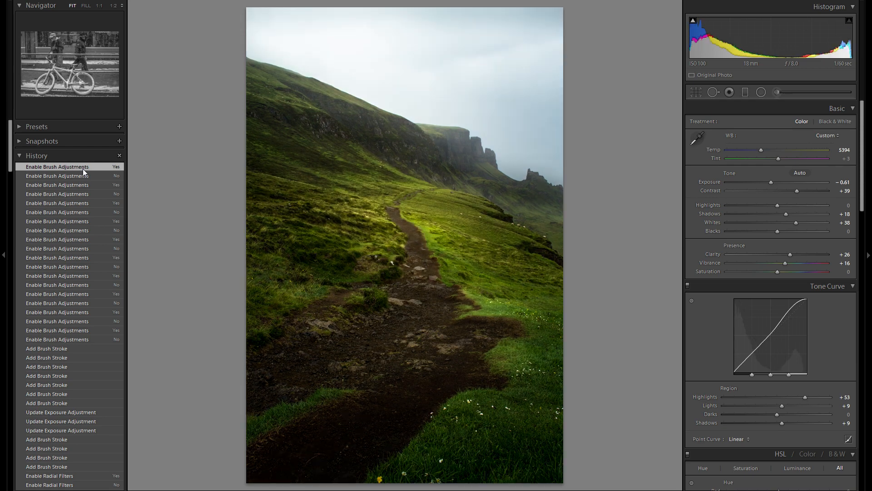
scroll(88, 252, down, 15)
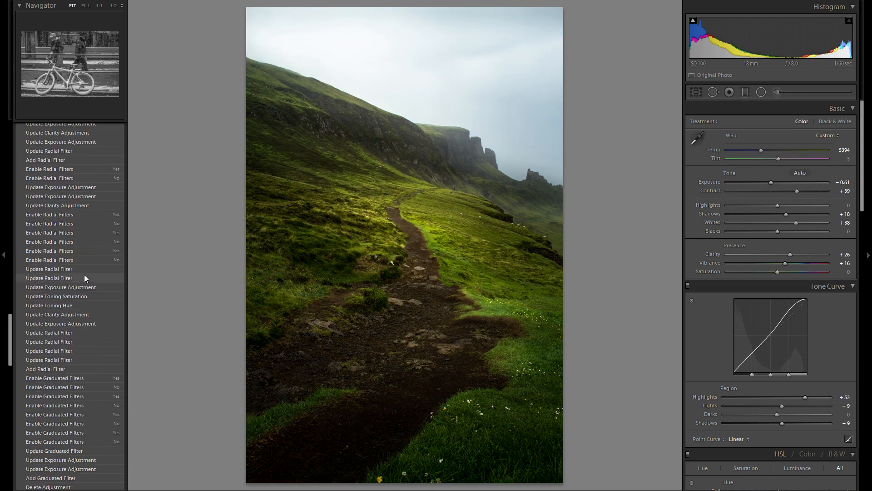
scroll(111, 277, down, 8)
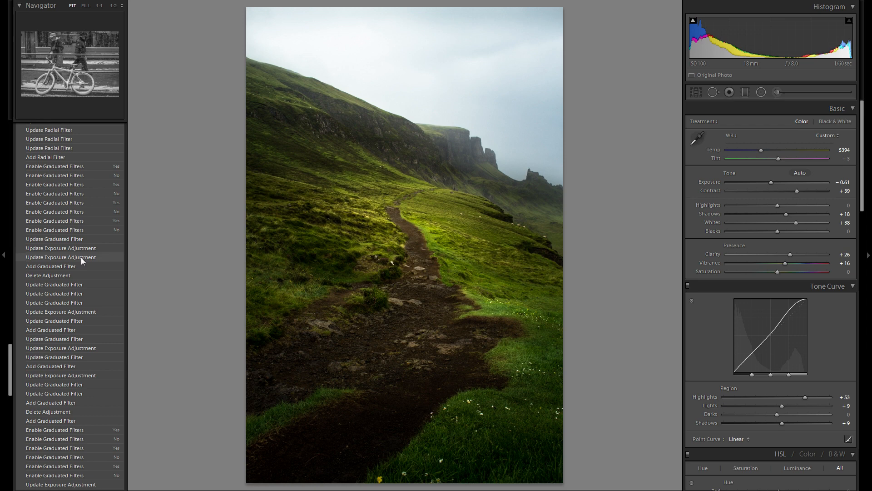
scroll(72, 257, down, 10)
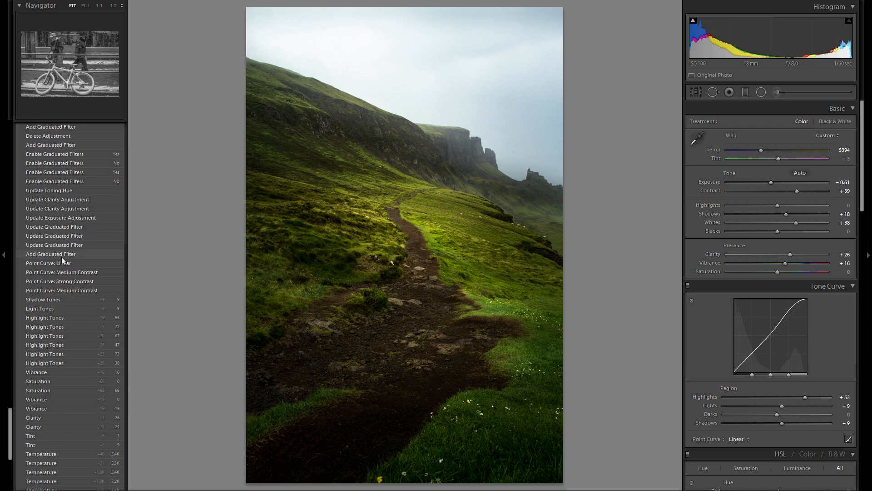
click(61, 254)
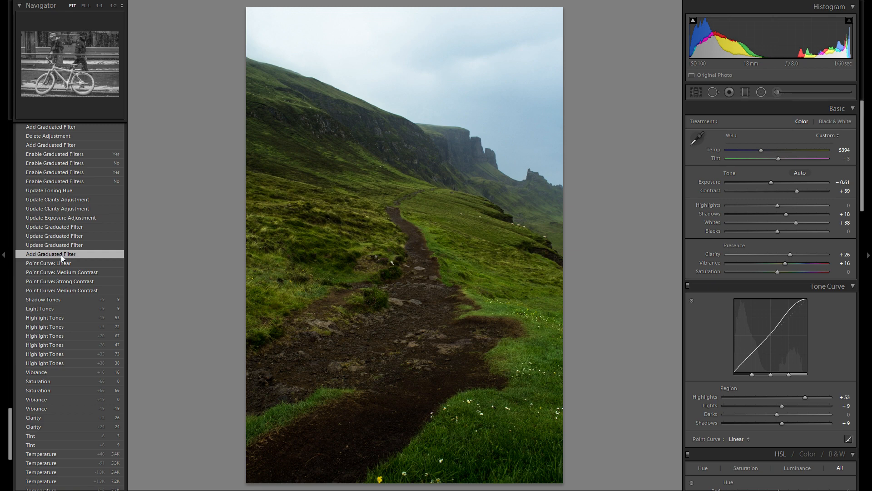
Restore the newest history state with brush adjustments enabled and show the photo in the side-by-side Before/After view
scroll(91, 293, up, 20)
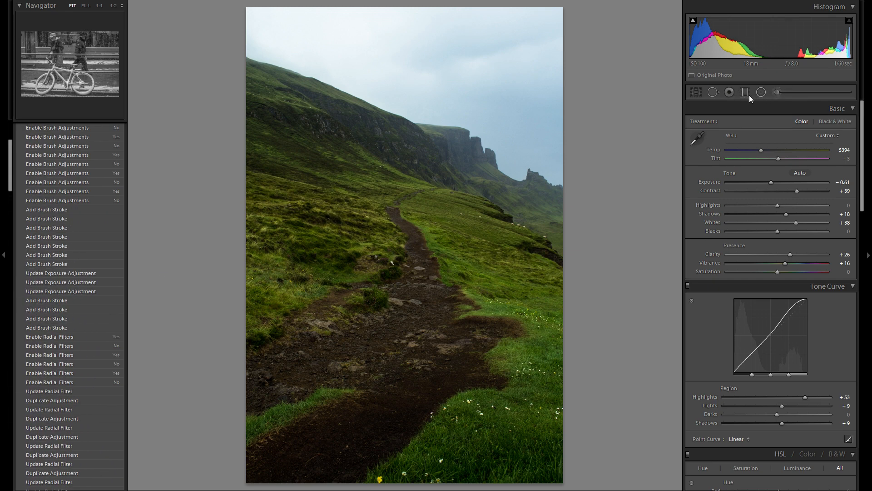
scroll(78, 172, up, 5)
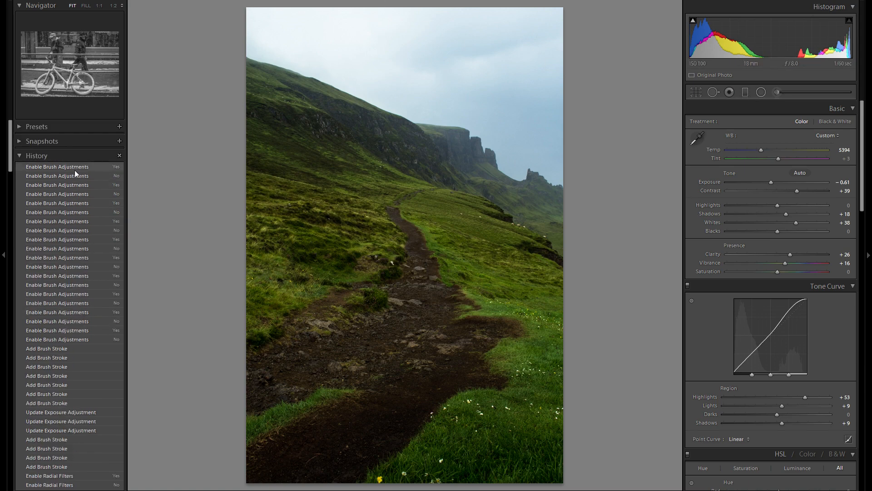
click(79, 169)
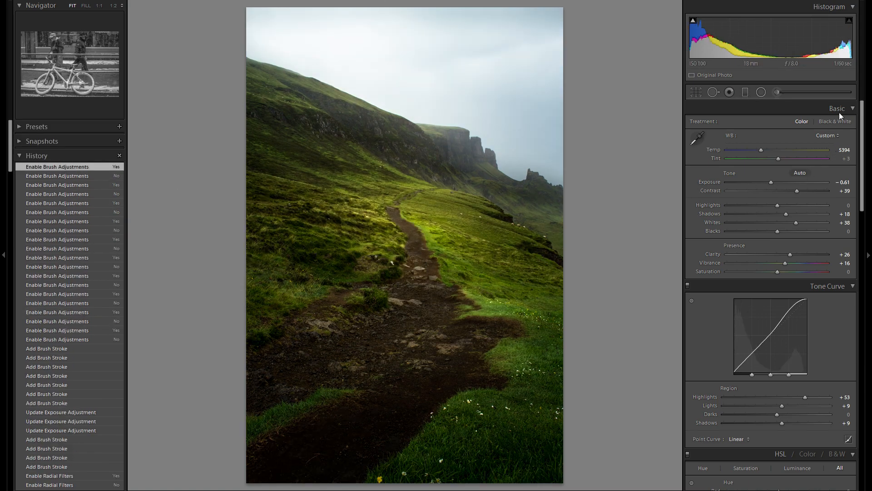
key(y)
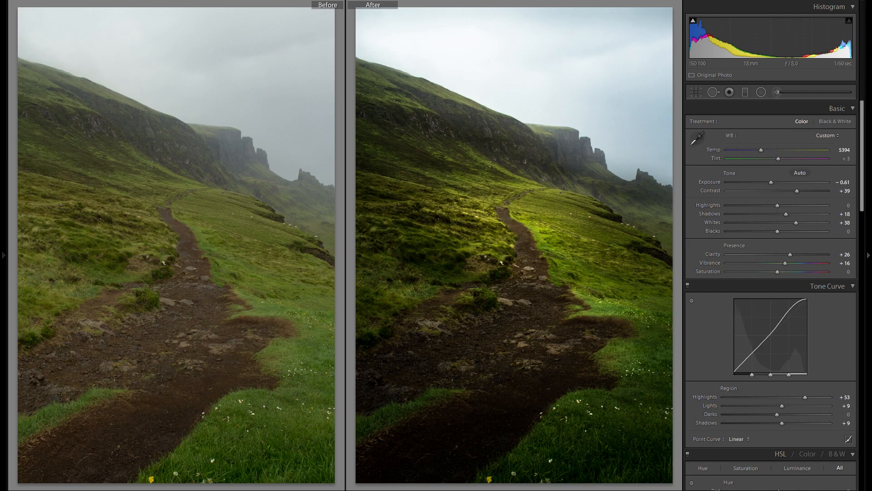